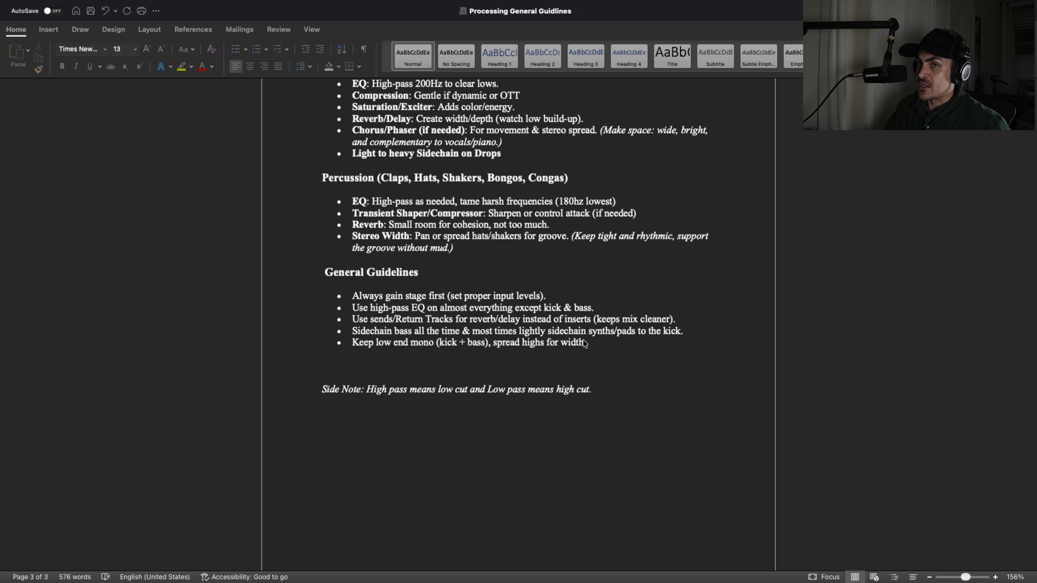
# Switch to the Ableton Live project and set the playback start at the beginning of the piano loop, bar 25
pyautogui.scroll(-2, 584, 343)
pyautogui.click(588, 368)
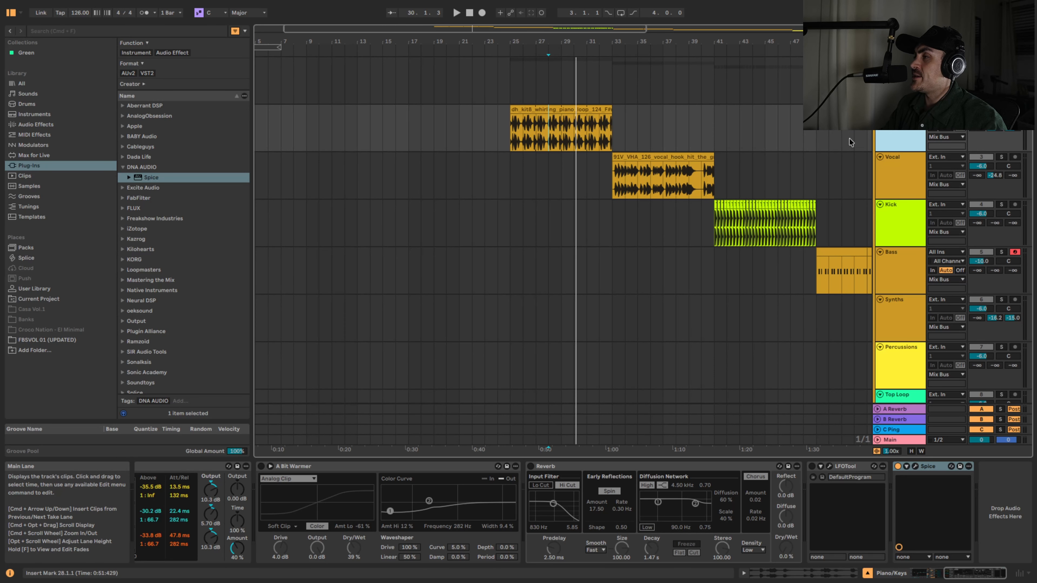
pyautogui.hscroll(-10, 436, 486)
pyautogui.hscroll(-5, 436, 486)
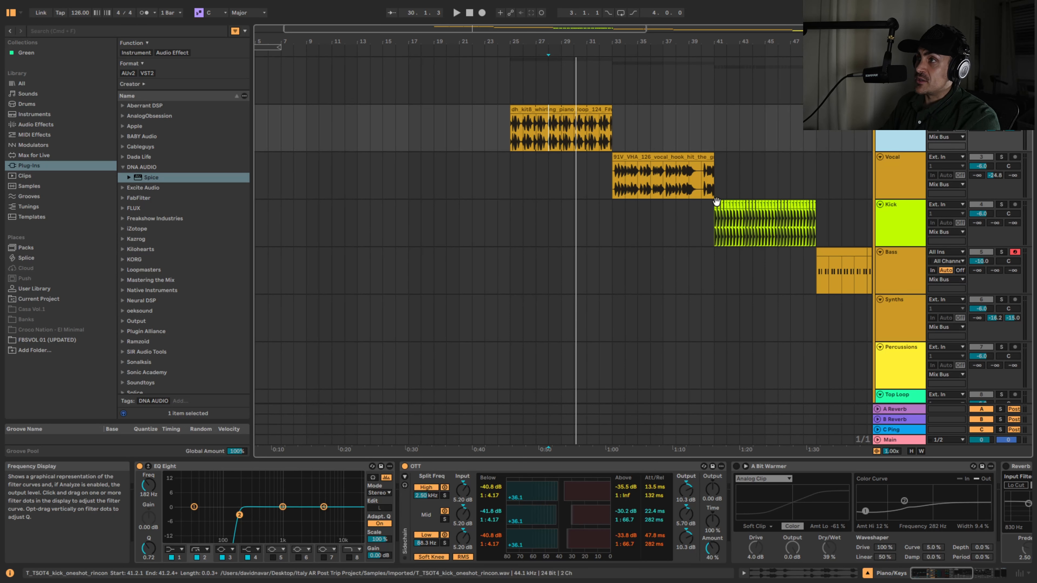
pyautogui.click(511, 132)
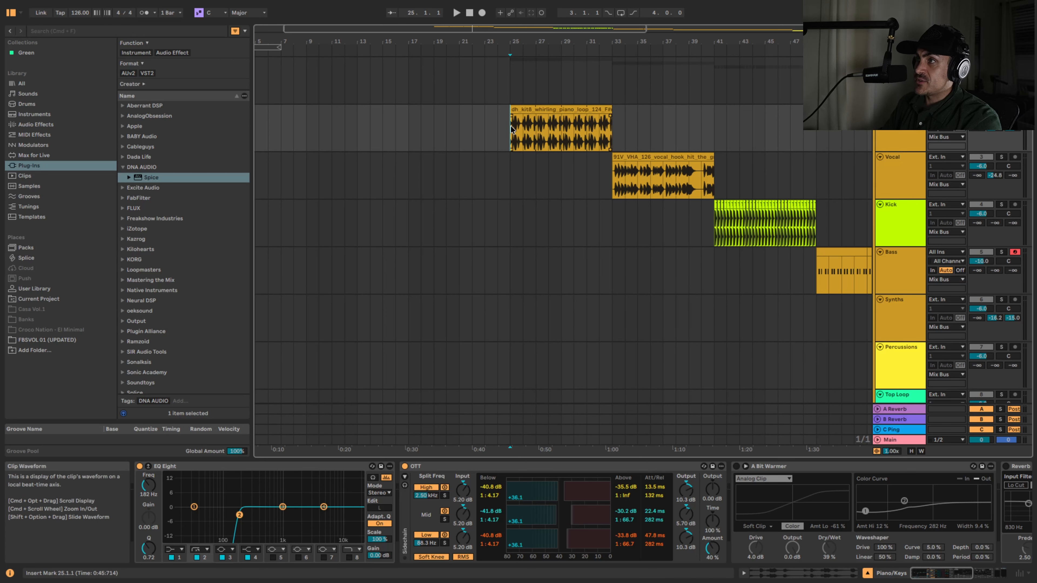
# Audition the piano loop with EQ Eight and OTT bypassed, toggling EQ Eight off and on to compare its effect
pyautogui.click(140, 467)
pyautogui.press('space')
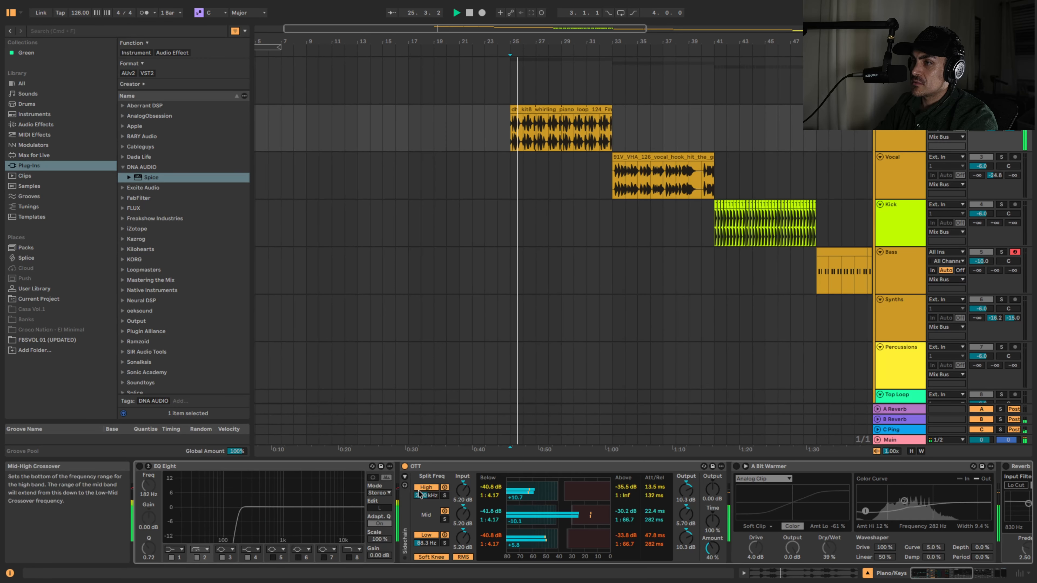
pyautogui.press('space')
pyautogui.click(404, 466)
pyautogui.press('space')
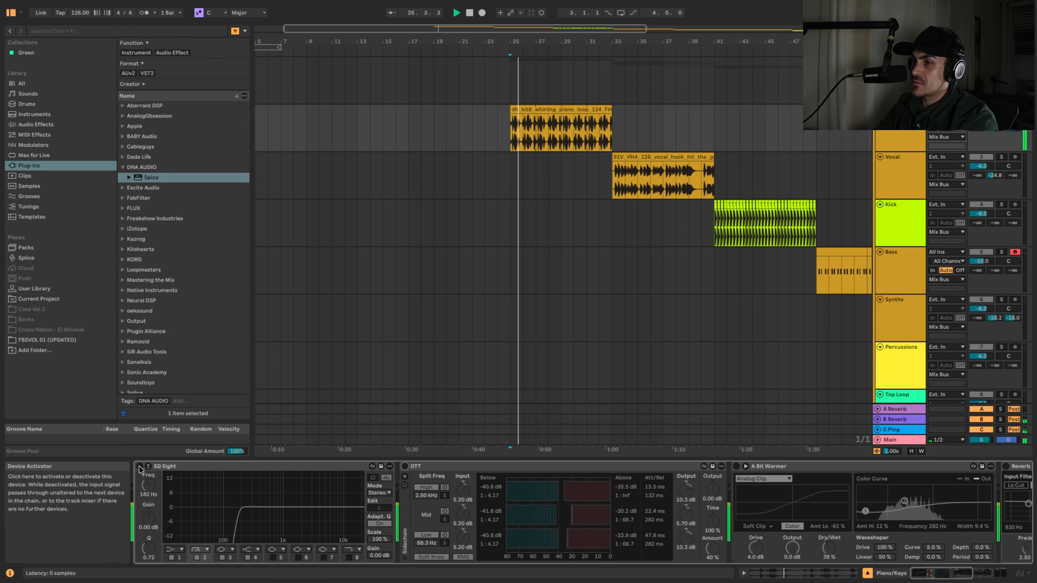
pyautogui.click(139, 466)
pyautogui.click(139, 466)
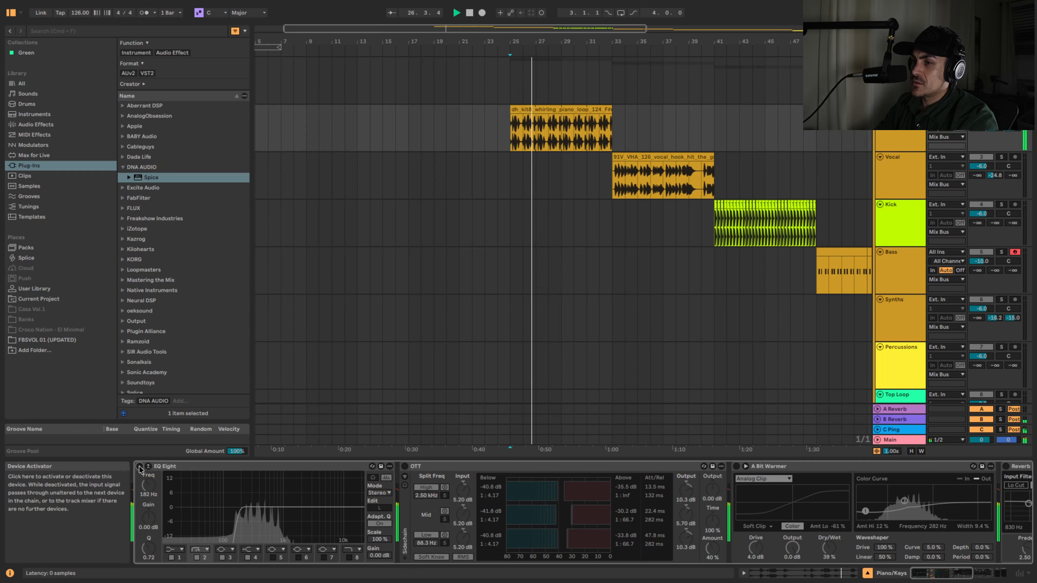
pyautogui.click(140, 466)
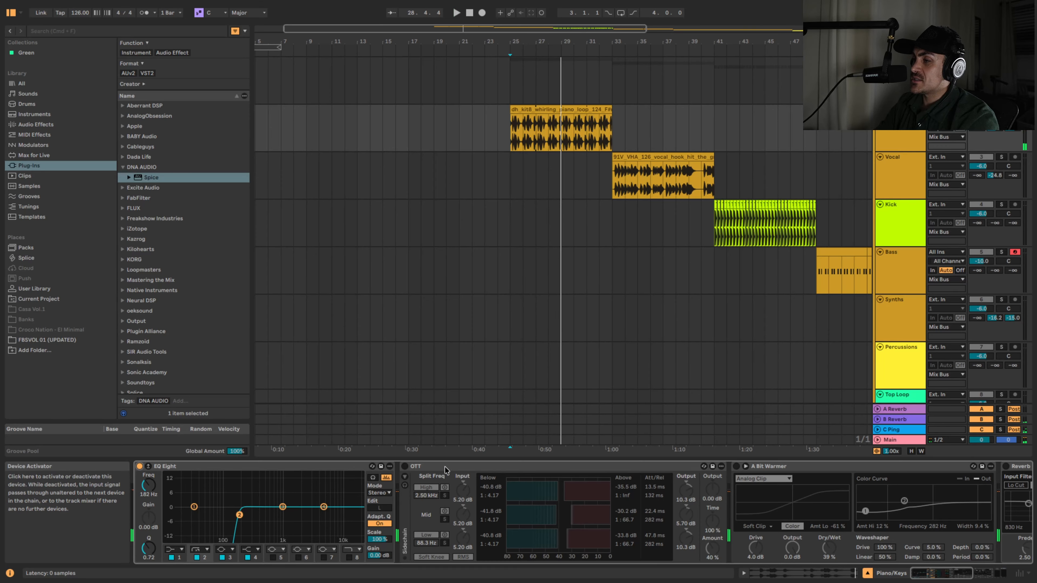
# Reactivate OTT and activate the A Bit Warmer saturator on the Piano/Keys track while auditioning the loop
pyautogui.click(405, 466)
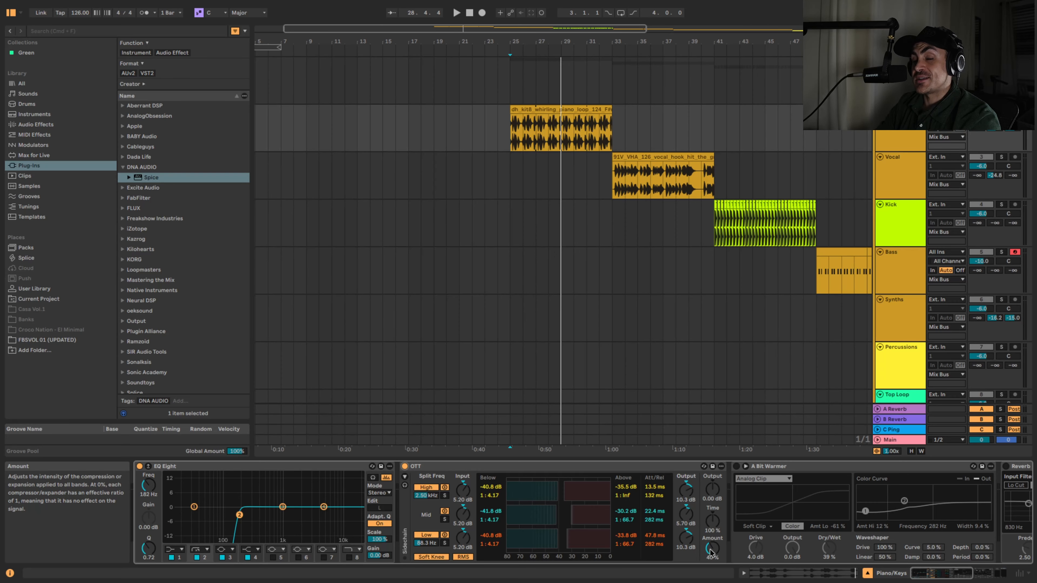
pyautogui.press('space')
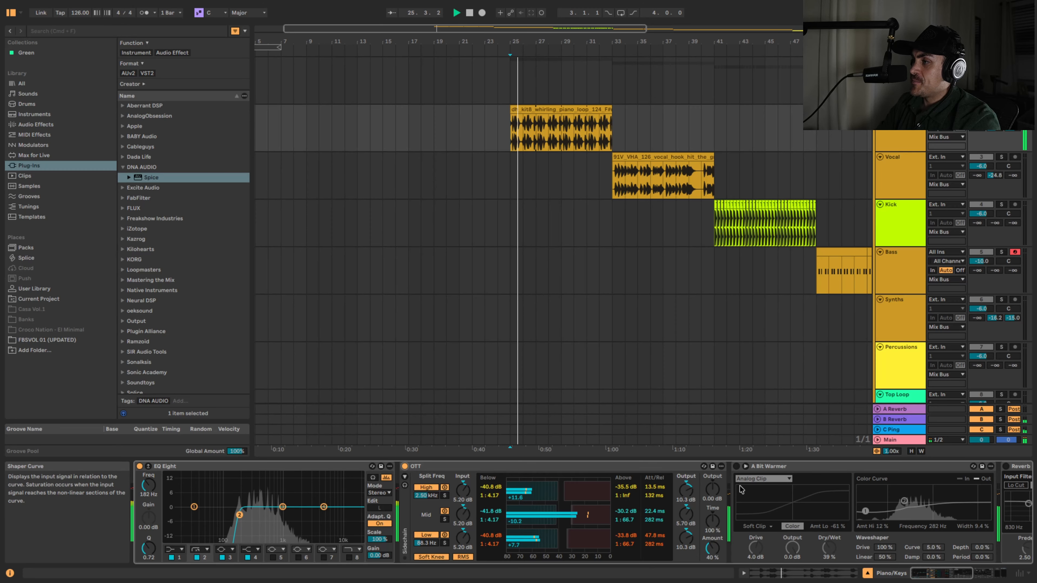
pyautogui.click(736, 466)
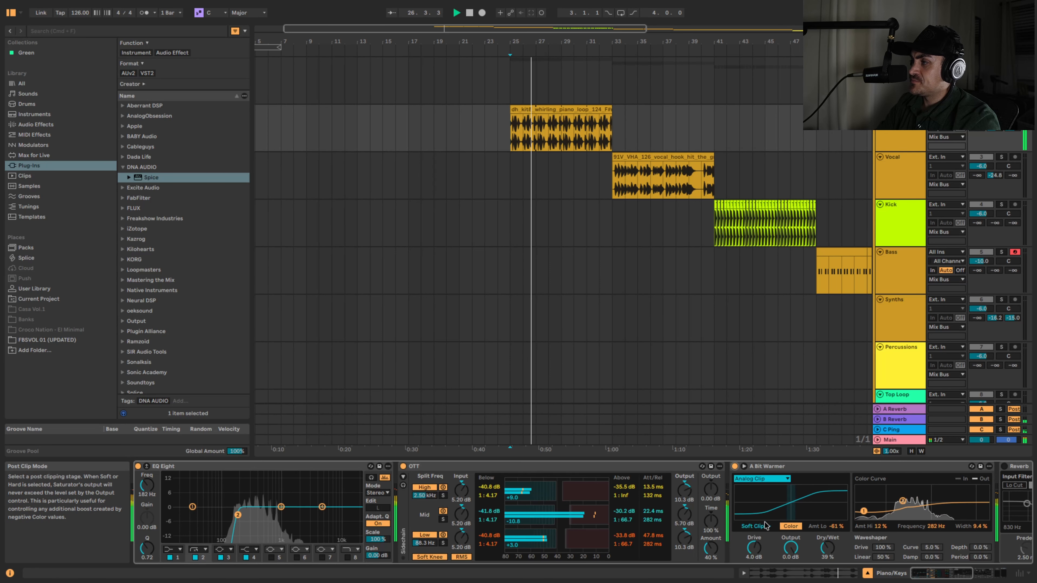
pyautogui.hscroll(5, 669, 531)
pyautogui.press('space')
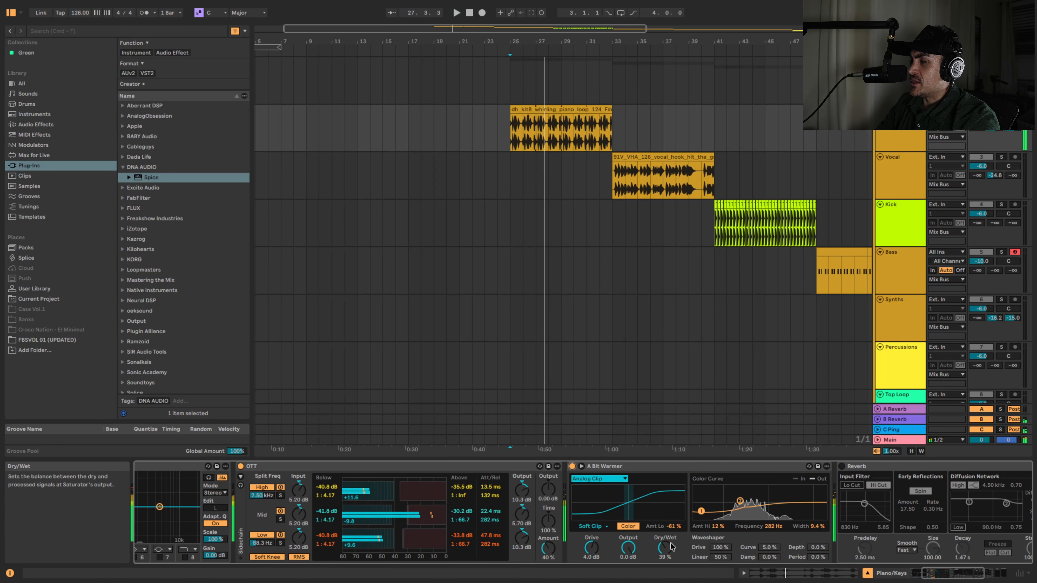
# Set the Dry/Wet of the A Bit Warmer saturator to 40%
pyautogui.click(666, 548)
pyautogui.write('40')
pyautogui.press('Return')
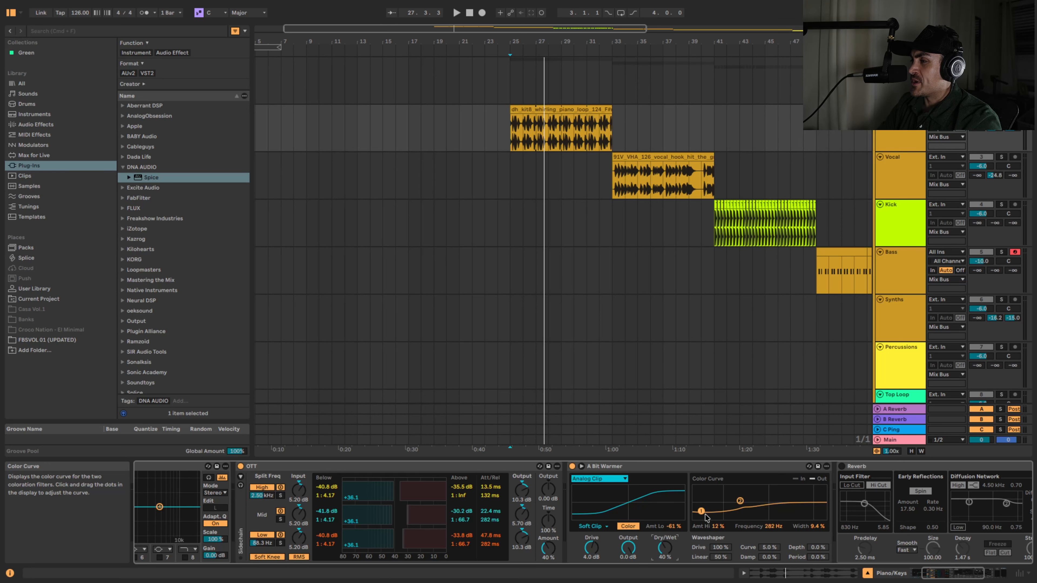
# Try the Reverb device on the Piano/Keys track during playback while varying its Dry/Wet, and bypass it again
pyautogui.hscroll(5, 715, 515)
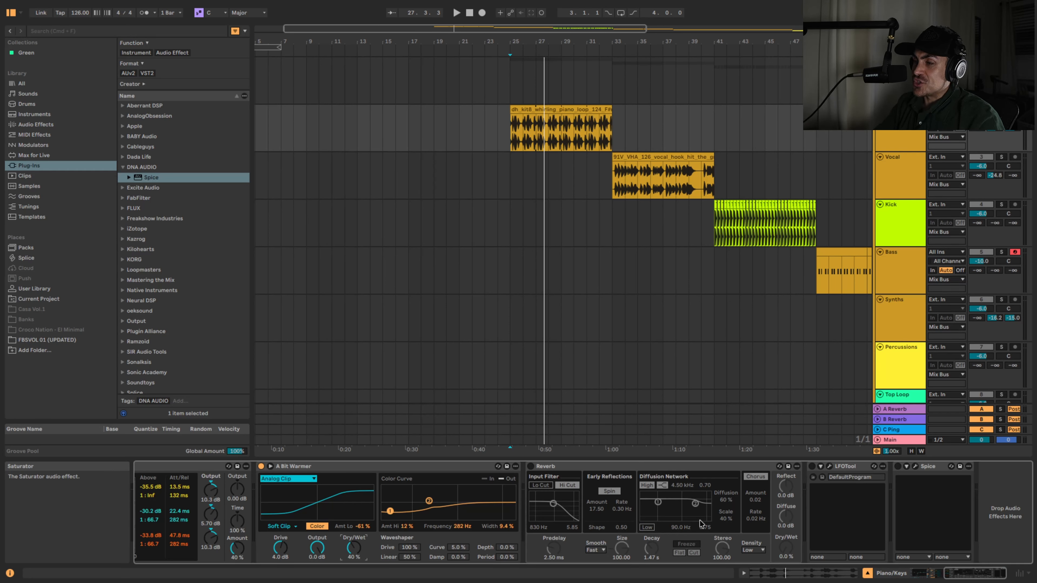
pyautogui.click(529, 467)
pyautogui.press('space')
pyautogui.moveTo(785, 548)
pyautogui.mouseDown()
pyautogui.moveTo(786, 488)
pyautogui.moveTo(787, 547)
pyautogui.mouseUp()
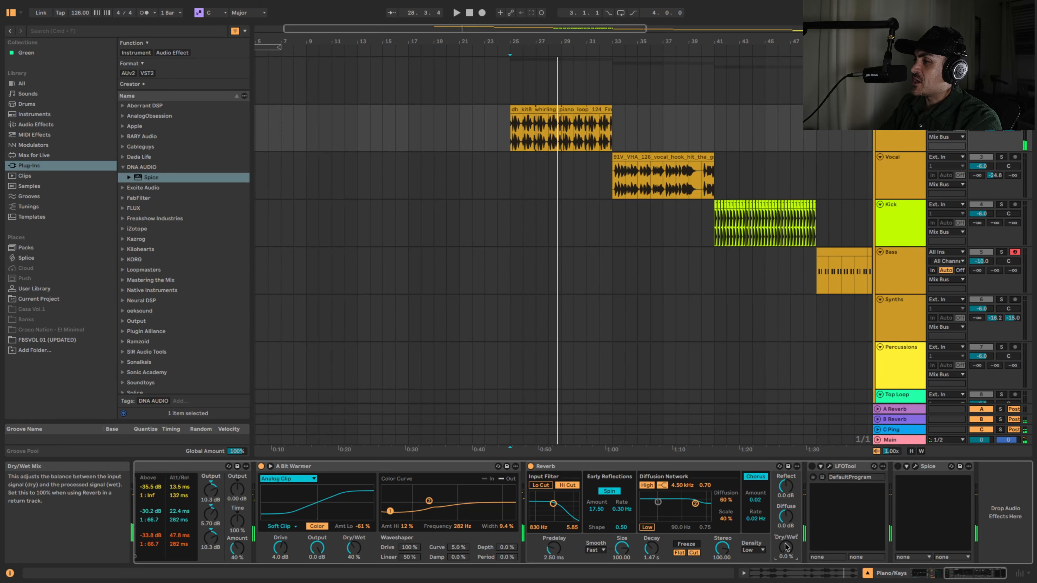
pyautogui.click(531, 466)
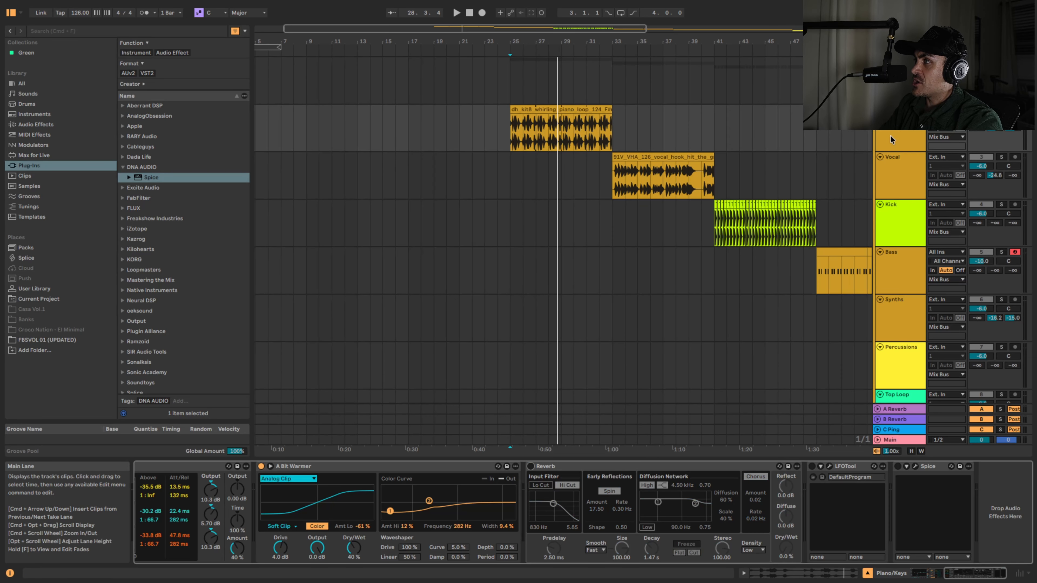
# In the Session view, insert a return track after B Reverb and paste a copy of B Reverb's Reverb device onto it
pyautogui.press('Tab')
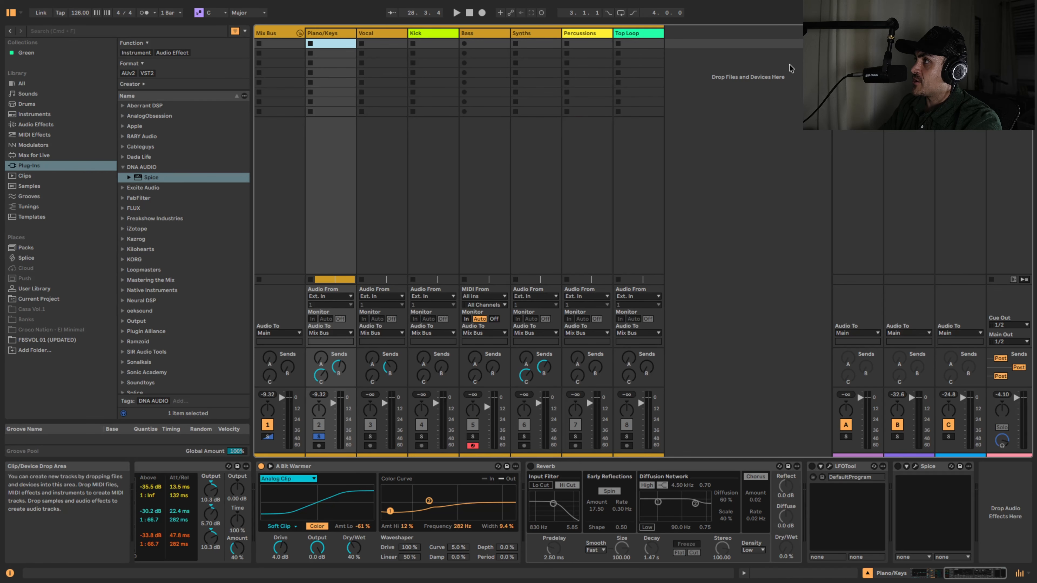
pyautogui.rightClick(905, 33)
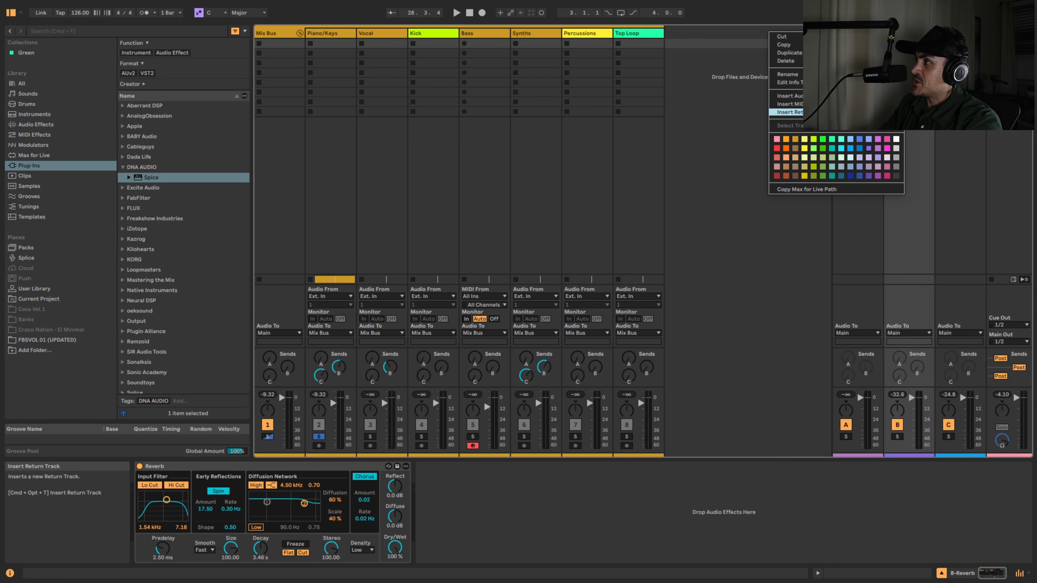
pyautogui.click(837, 111)
pyautogui.click(860, 163)
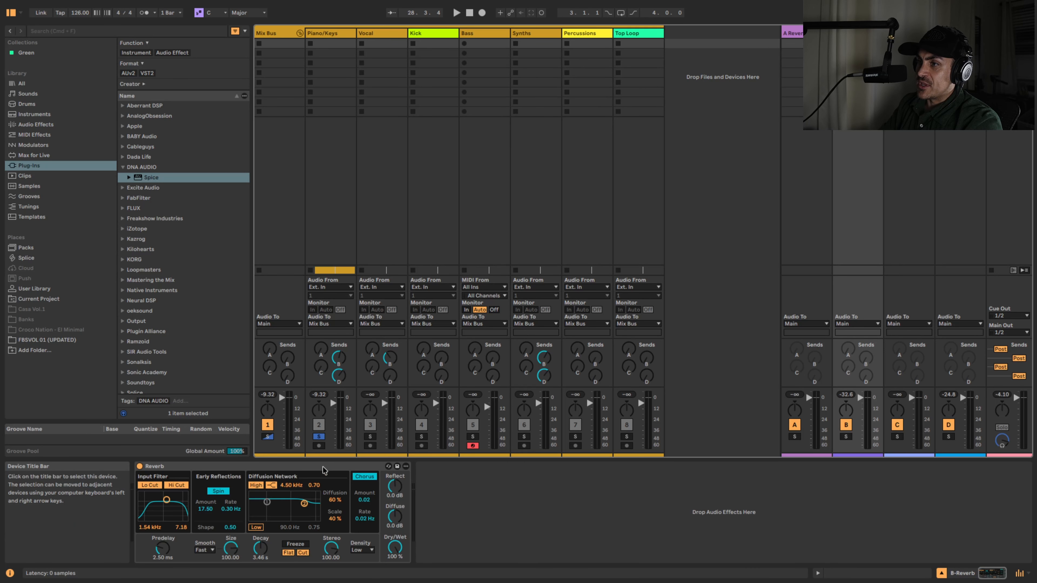
pyautogui.click(907, 34)
pyautogui.press('super+v')
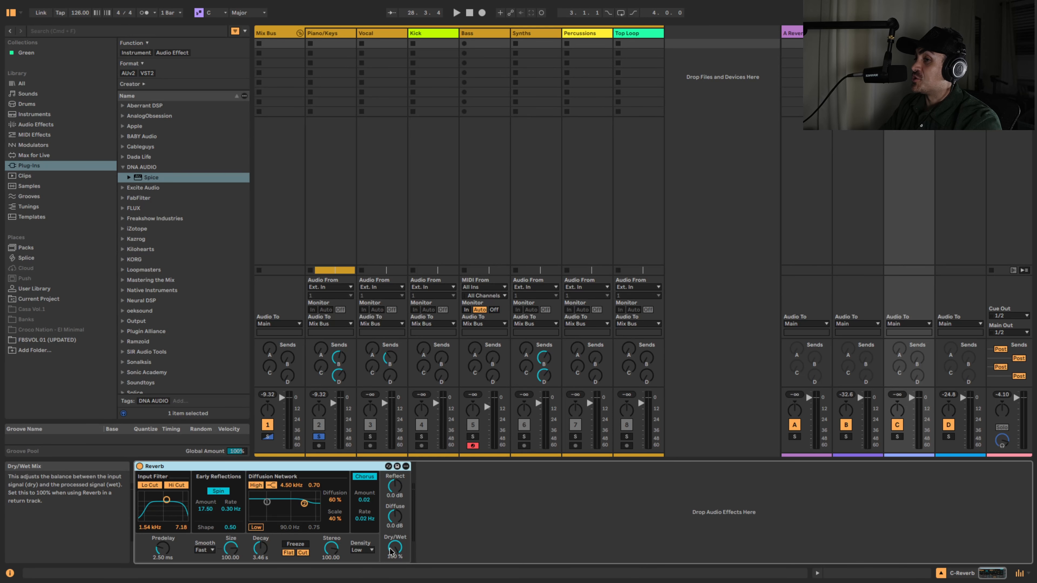
# Set the decay time of the Reverb on the C return track to 2.52 s
pyautogui.click(260, 549)
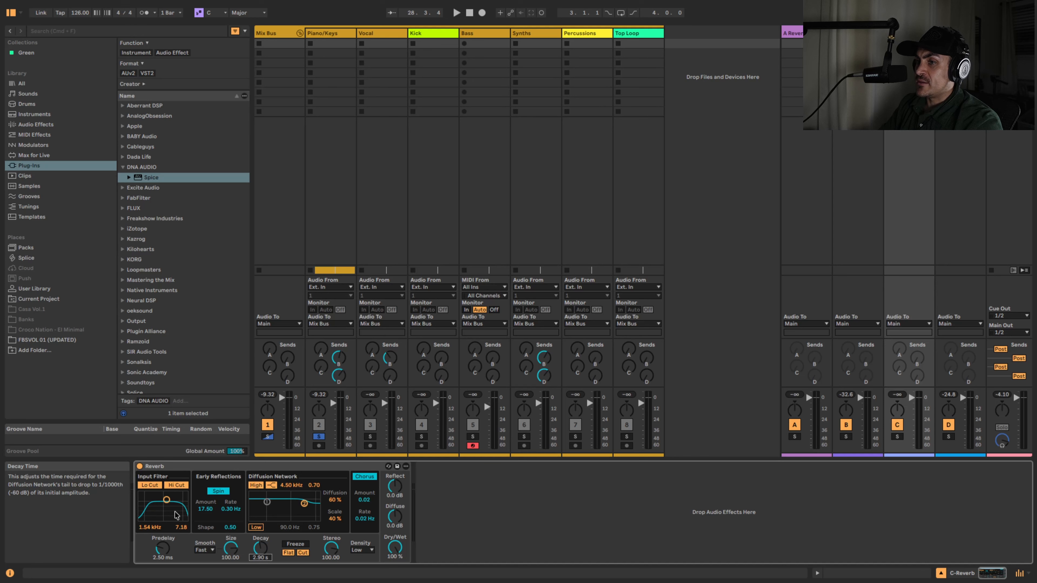
pyautogui.click(260, 549)
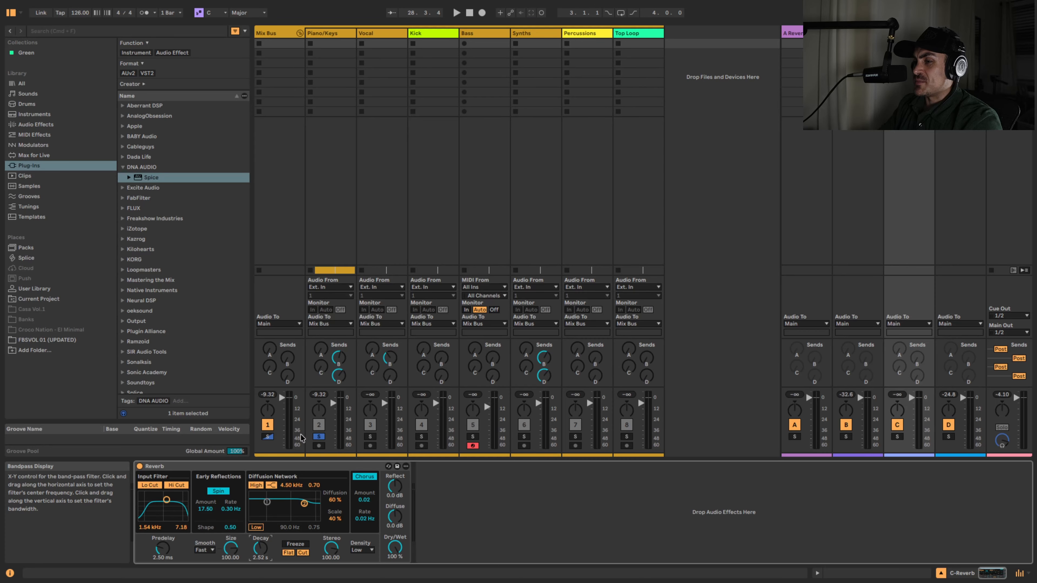
# In the Arrangement view, reset the Piano/Keys track's send to the D Ping return to minus infinity
pyautogui.press('Tab')
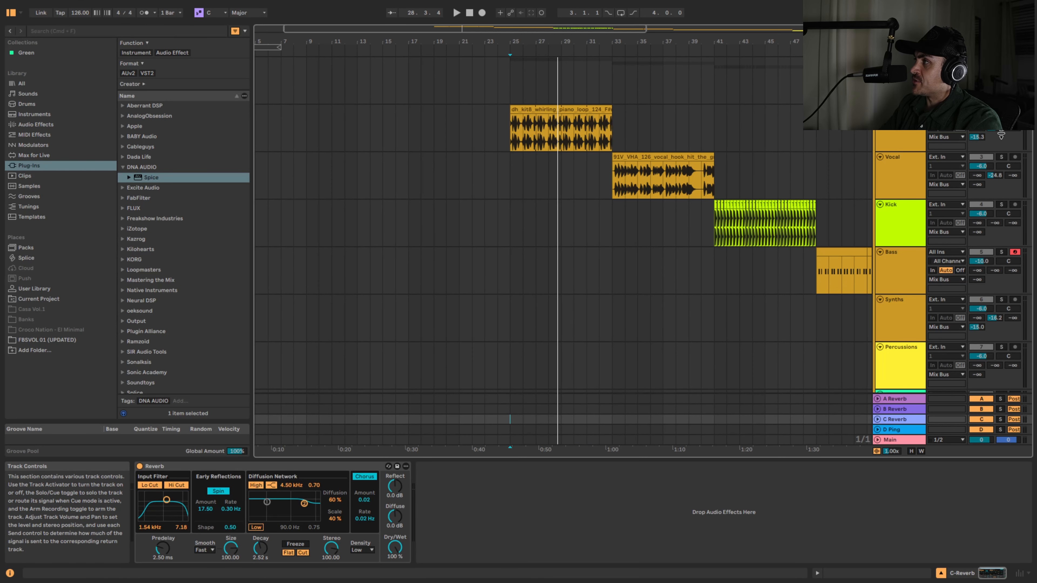
pyautogui.click(978, 140)
pyautogui.press('Delete')
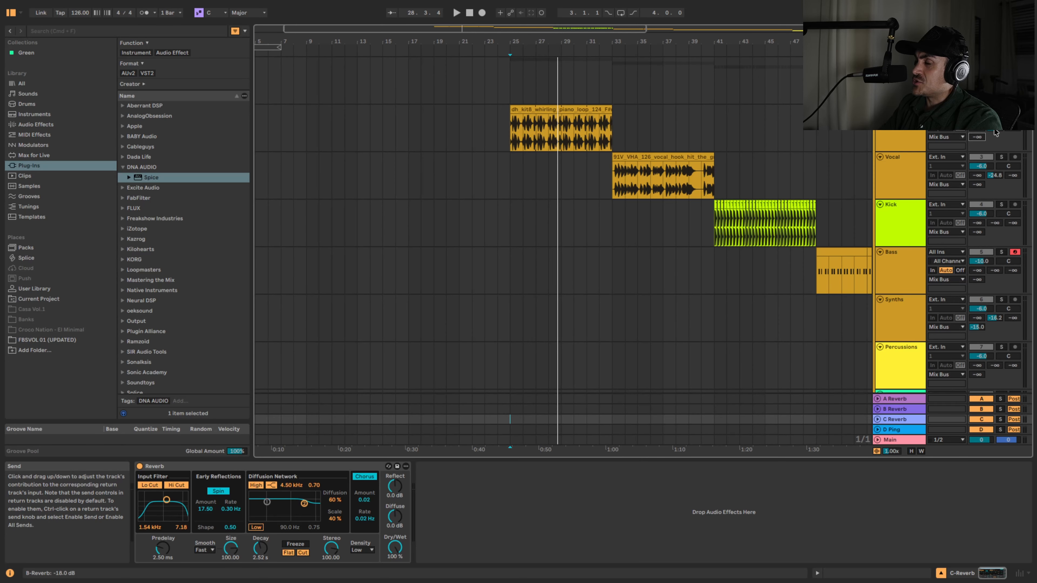
# Audition the Piano/Keys track's insert Reverb at 100% Dry/Wet, bring it back to 0%, and bypass the device
pyautogui.click(918, 140)
pyautogui.click(531, 466)
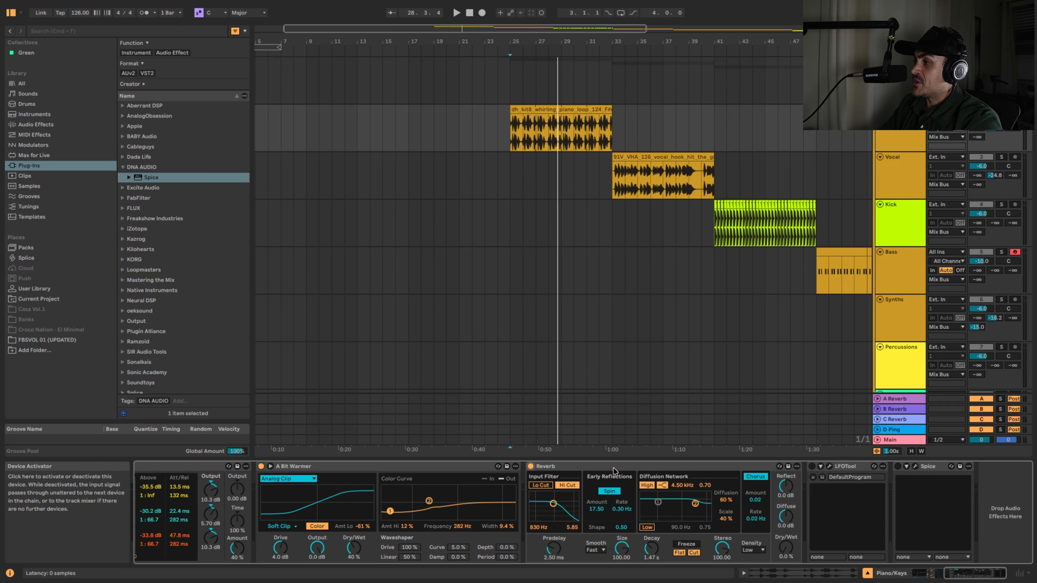
pyautogui.moveTo(789, 551); pyautogui.dragTo(790, 514)
pyautogui.press('space')
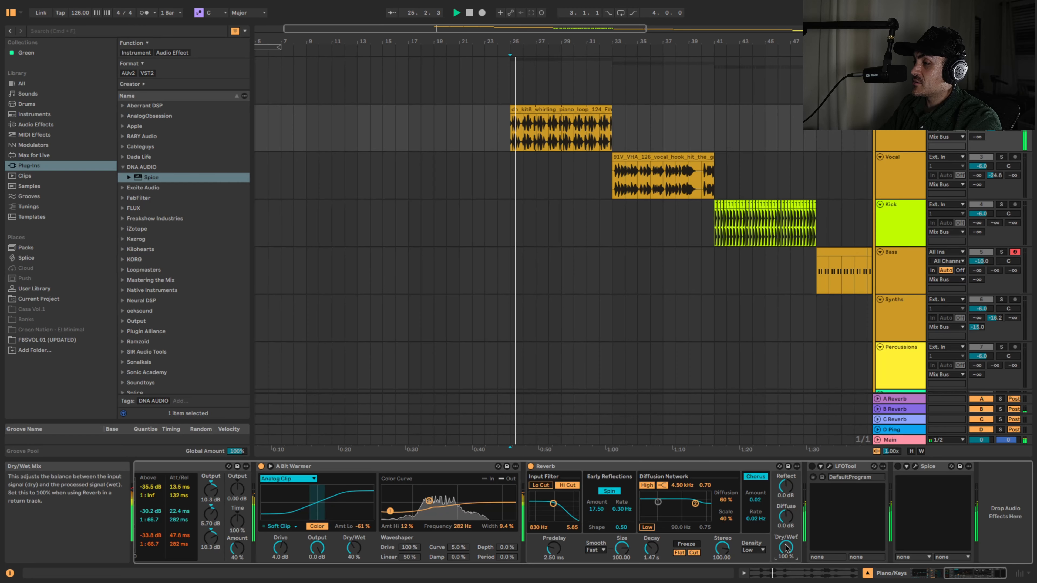
pyautogui.moveTo(785, 548); pyautogui.dragTo(786, 581)
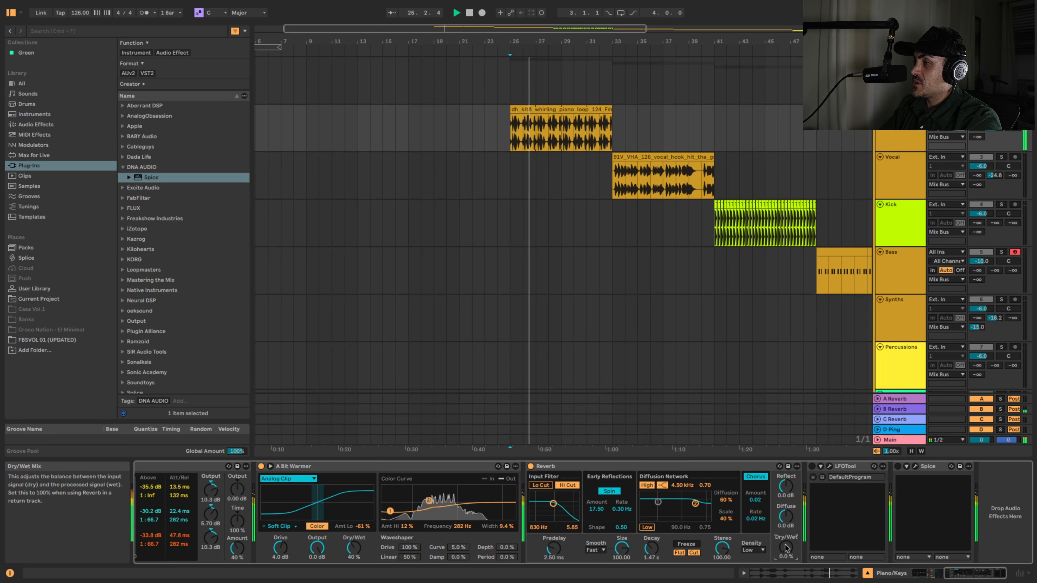
pyautogui.press('space')
pyautogui.click(530, 466)
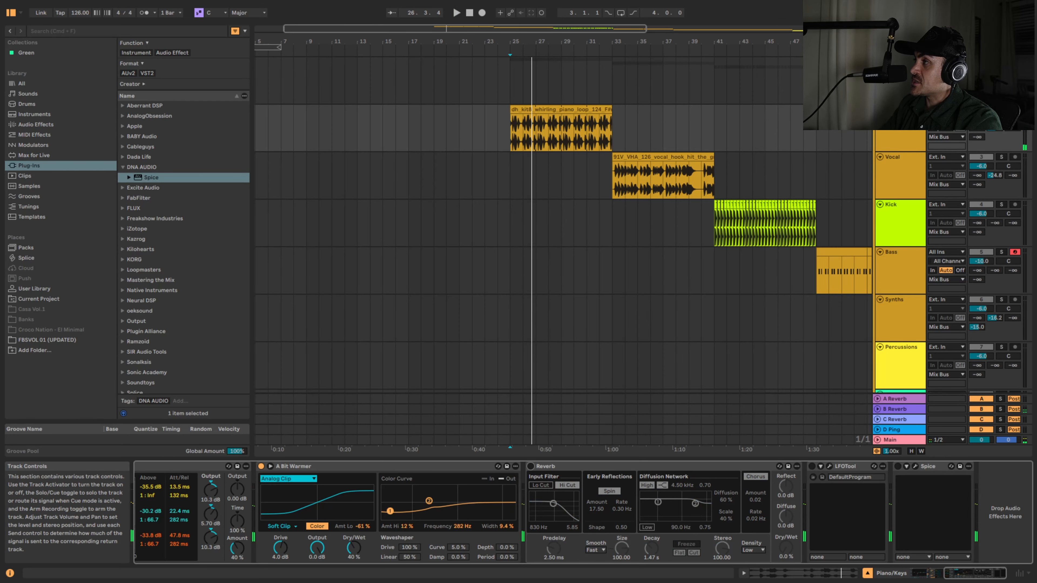
# Set the Piano/Keys track's send to the B Reverb return to 0.0 dB and audition it
pyautogui.click(998, 132)
pyautogui.press('space')
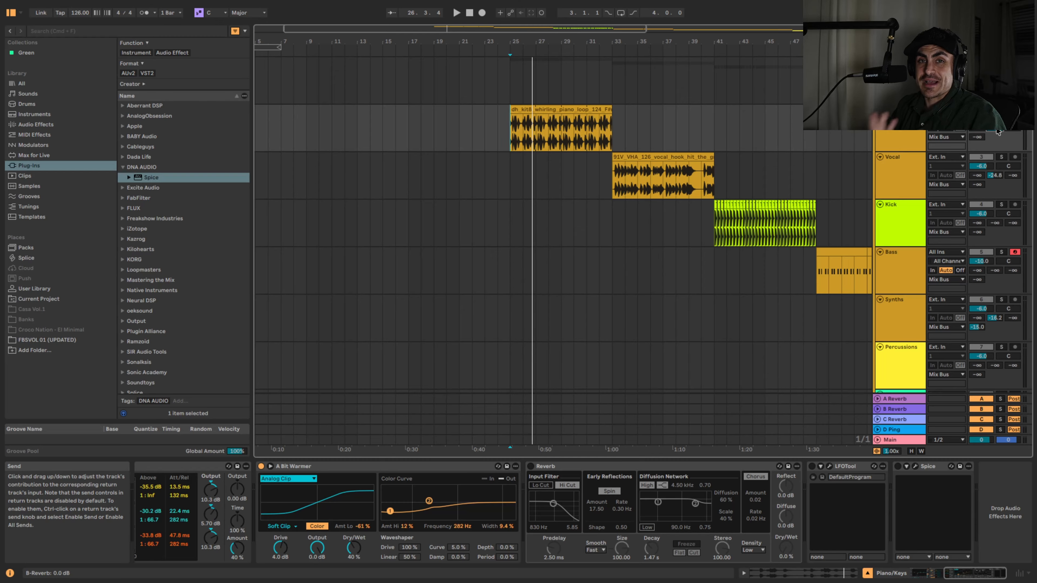
# Audition the piano loop with LFOTool active, set the D Ping send to -22.2 dB, and bypass LFOTool
pyautogui.click(811, 466)
pyautogui.press('space')
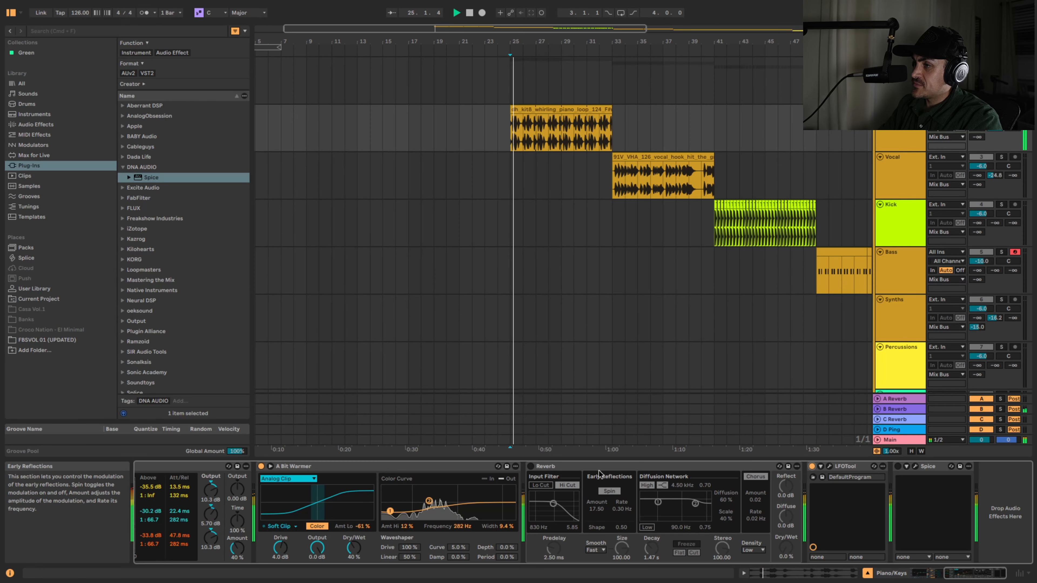
pyautogui.moveTo(1000, 125)
pyautogui.mouseDown()
pyautogui.moveTo(999, 139)
pyautogui.moveTo(980, 121)
pyautogui.mouseUp()
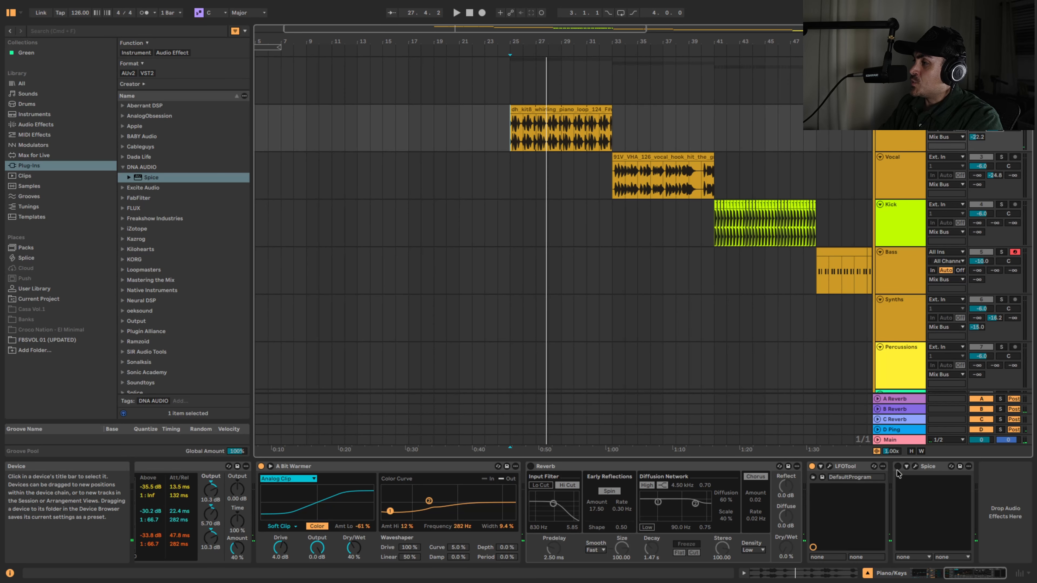
pyautogui.click(811, 465)
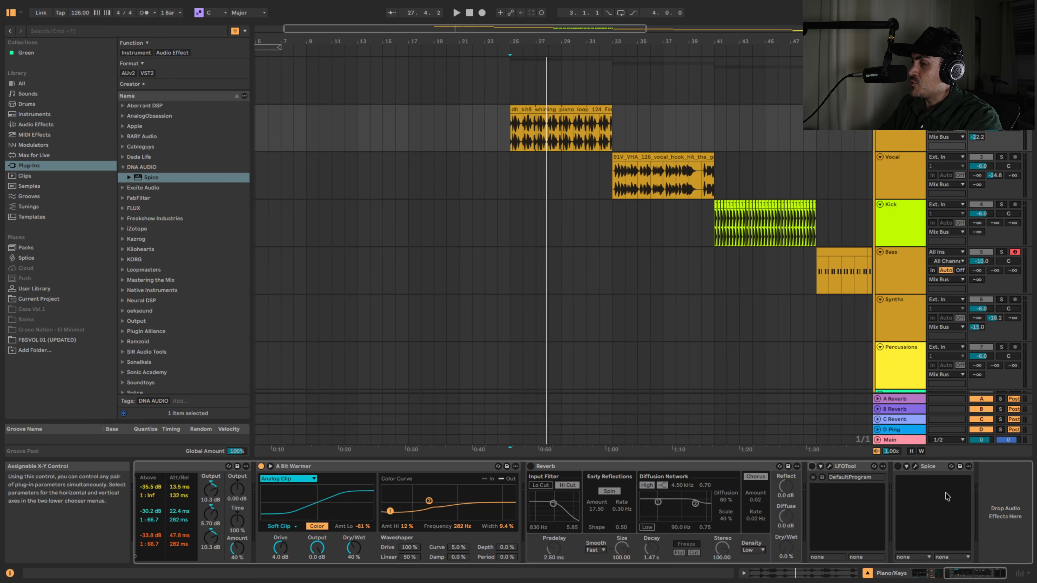
# Activate the Spice plug-in on the Piano/Keys track and open its interface in the middle of the arrangement
pyautogui.click(898, 467)
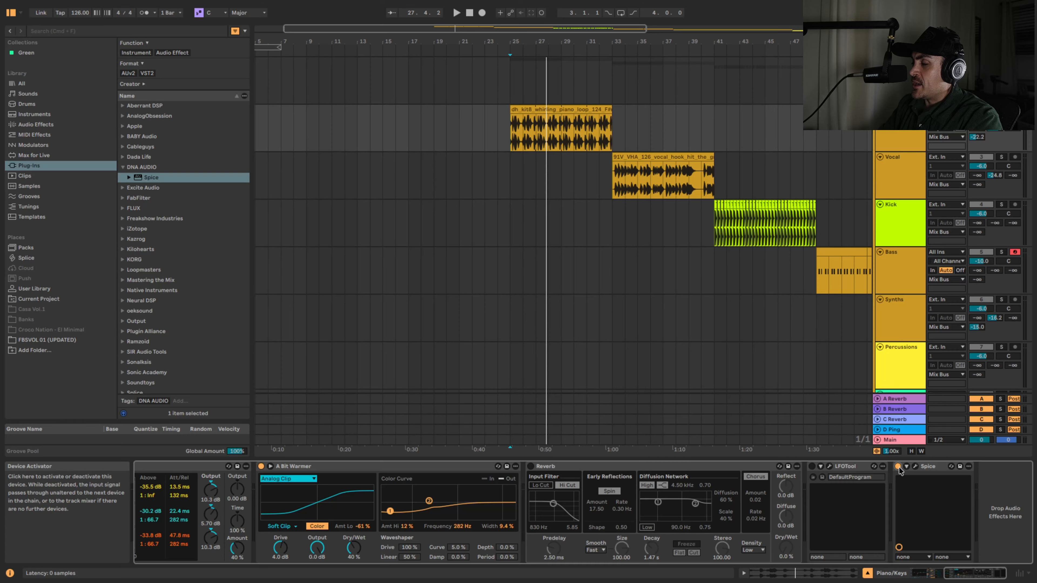
pyautogui.click(915, 466)
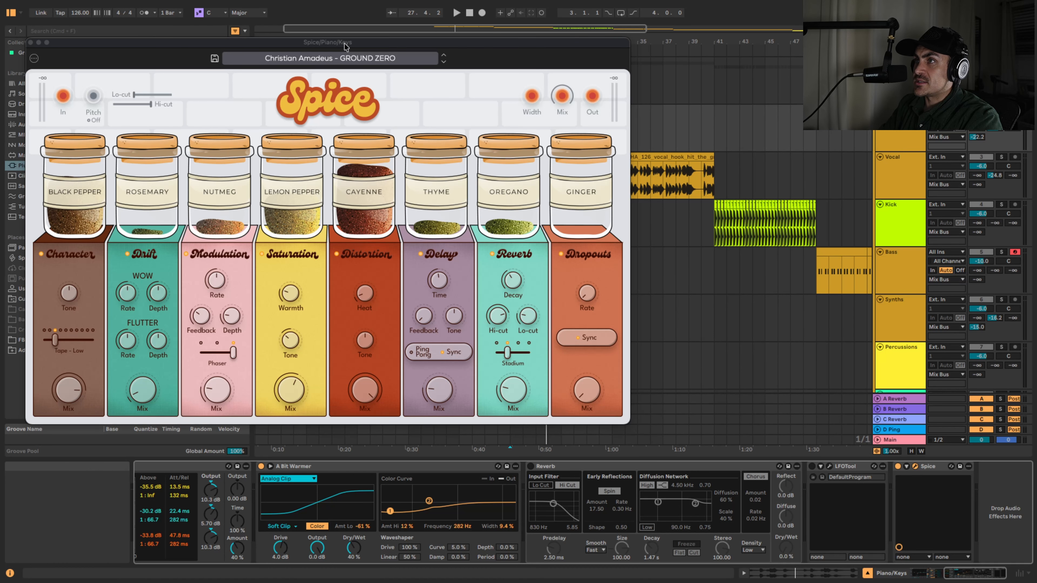
pyautogui.moveTo(340, 47); pyautogui.dragTo(513, 52)
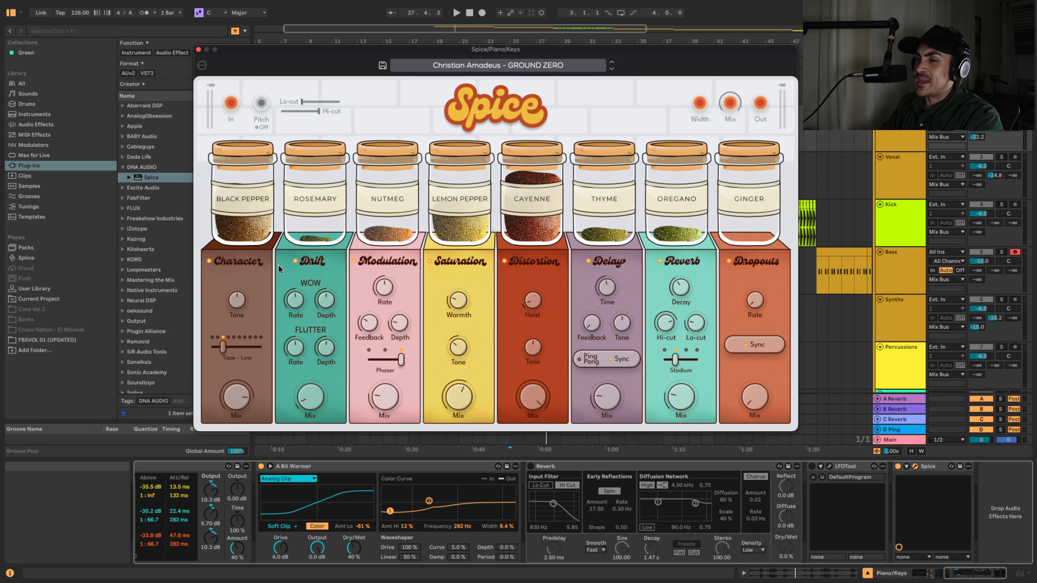
# Toggle the Drift module in Spice off and back on
pyautogui.click(294, 261)
pyautogui.click(295, 261)
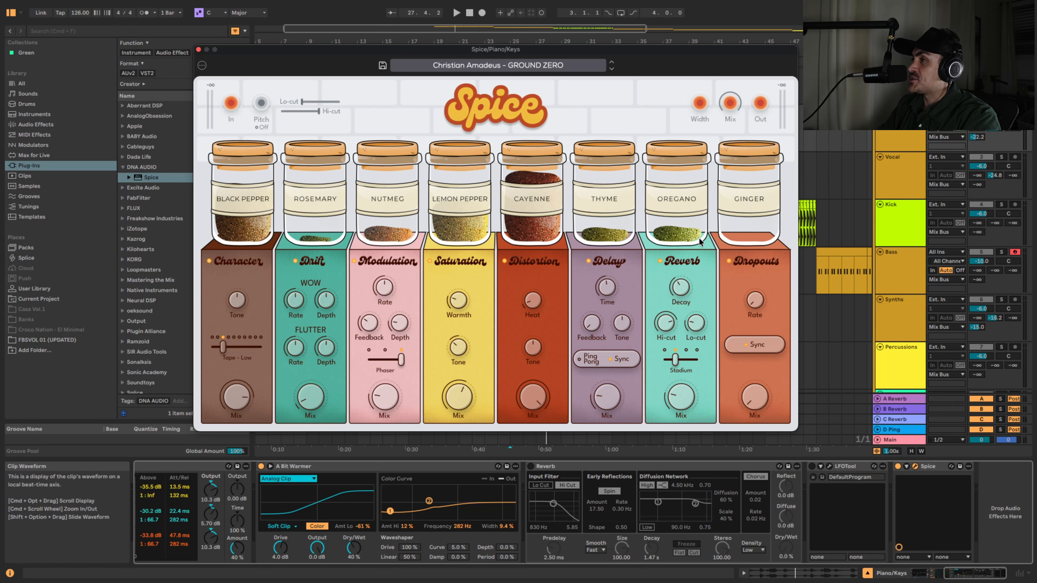
# Switch Spice's Character type to Vinyl - Ancient and play the piano loop
pyautogui.moveTo(265, 106)
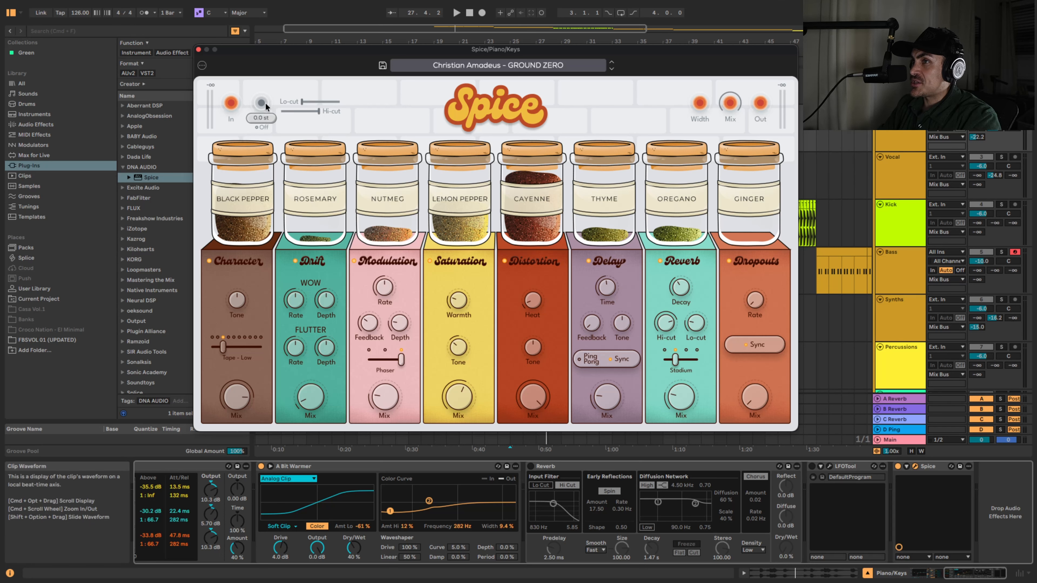
pyautogui.moveTo(699, 110)
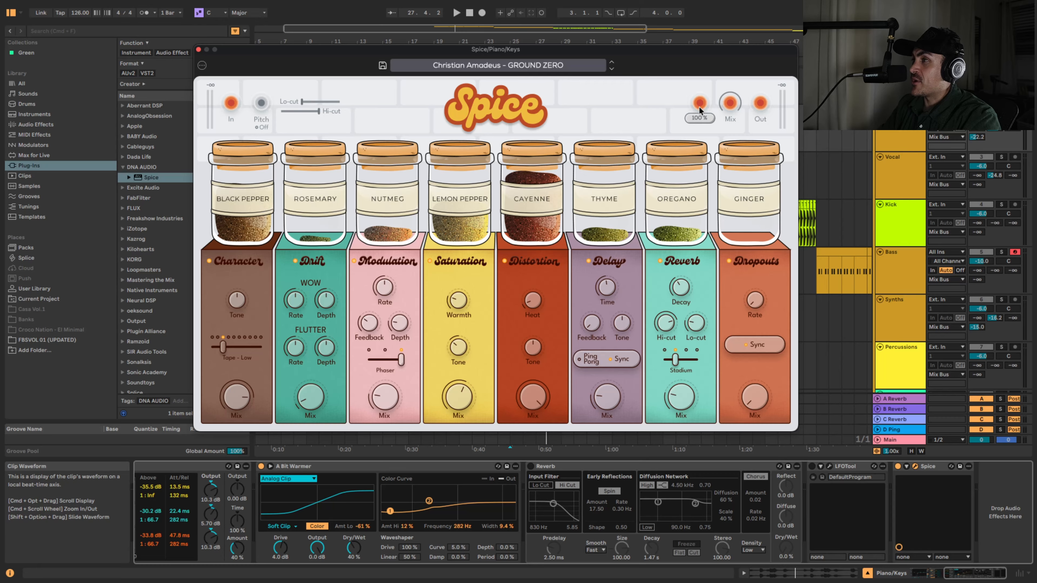
pyautogui.moveTo(239, 395)
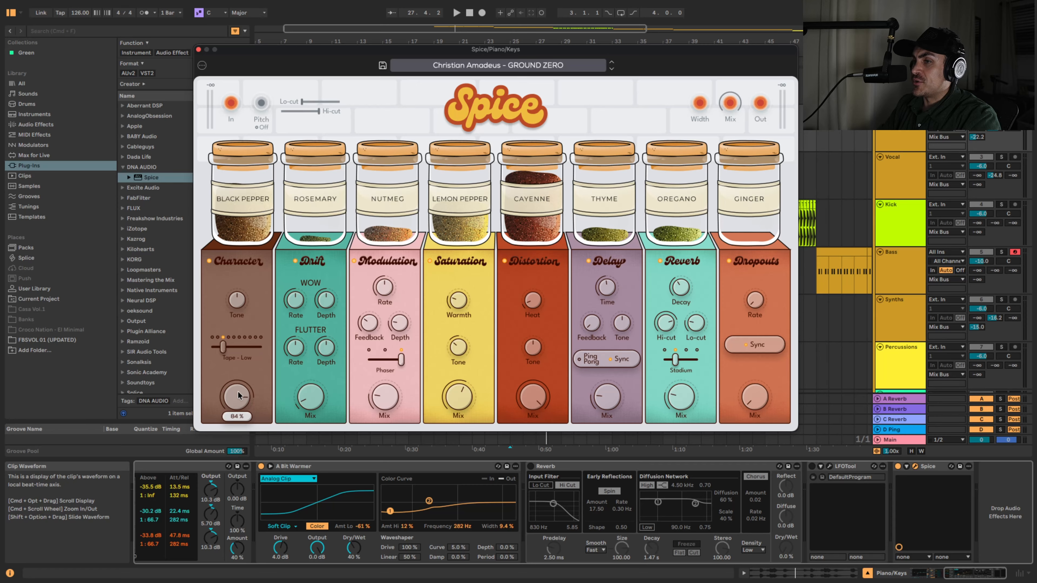
pyautogui.moveTo(223, 347); pyautogui.dragTo(239, 346)
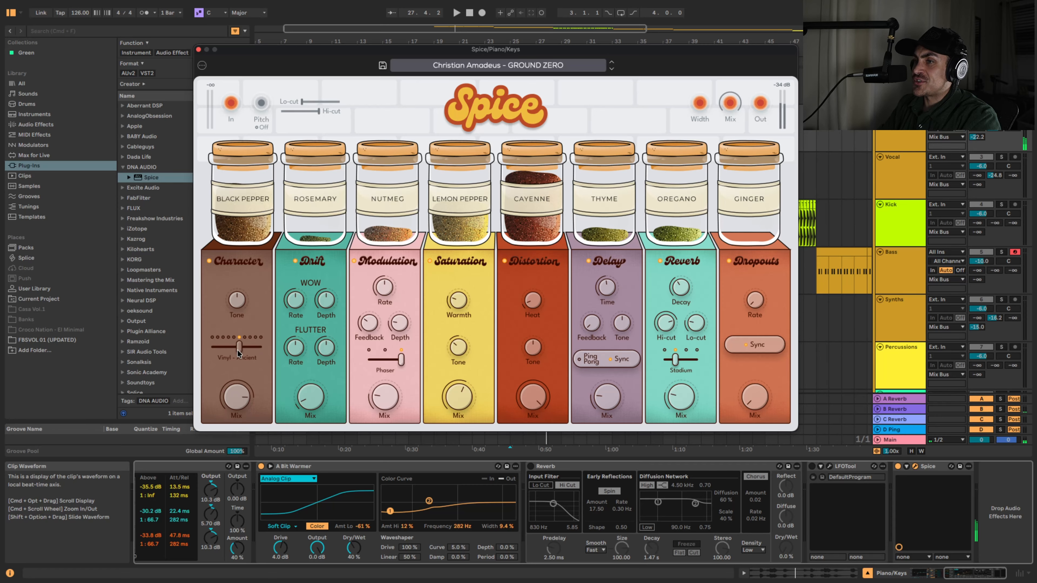
pyautogui.press('space')
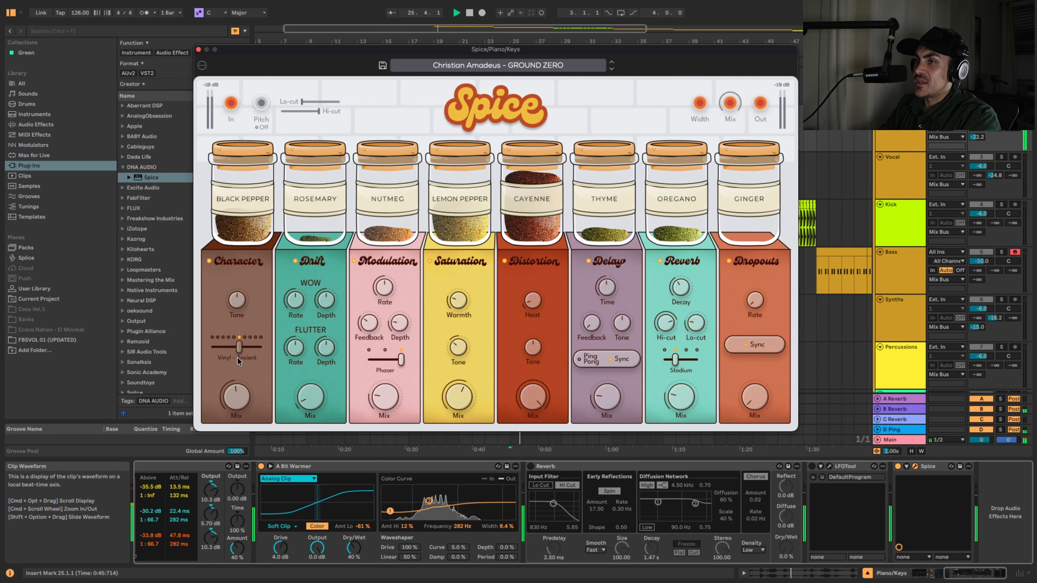
# Set Spice's Character type to Tape - Med and turn the Drift and Character mixes fully down
pyautogui.moveTo(240, 346); pyautogui.dragTo(227, 346)
pyautogui.moveTo(311, 398)
pyautogui.mouseDown()
pyautogui.moveTo(318, 342)
pyautogui.moveTo(313, 404)
pyautogui.mouseUp()
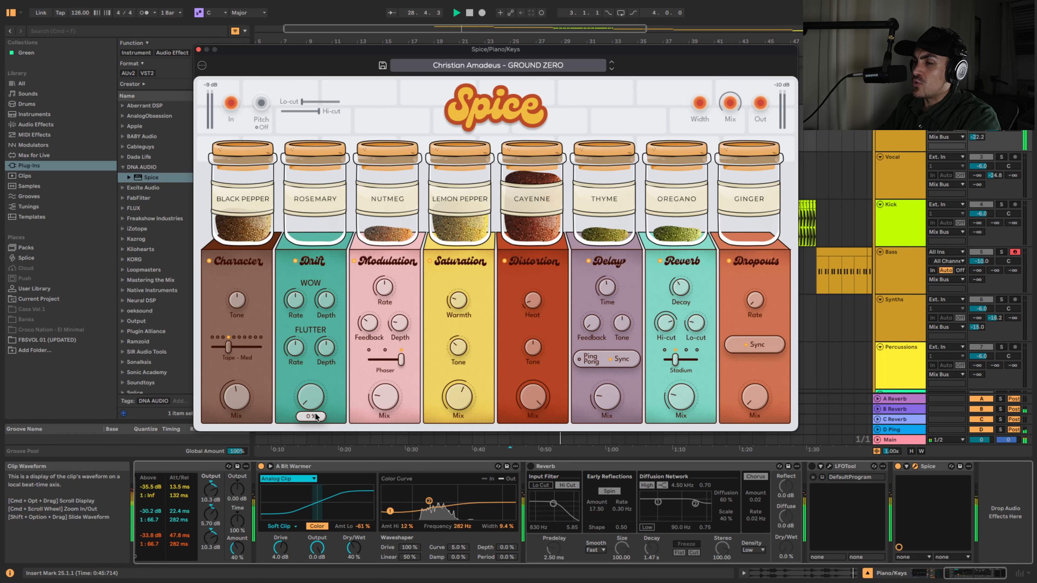
pyautogui.moveTo(236, 401); pyautogui.dragTo(236, 424)
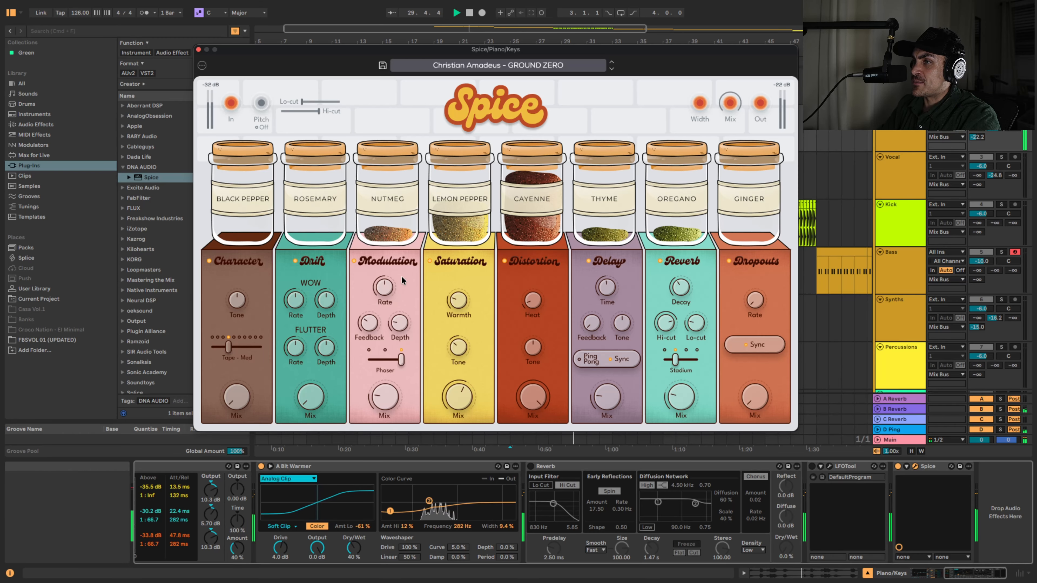
# Raise Spice's Modulation mix to maximum and audition the Flanger mode before returning it to Phaser
pyautogui.moveTo(389, 395); pyautogui.dragTo(391, 355)
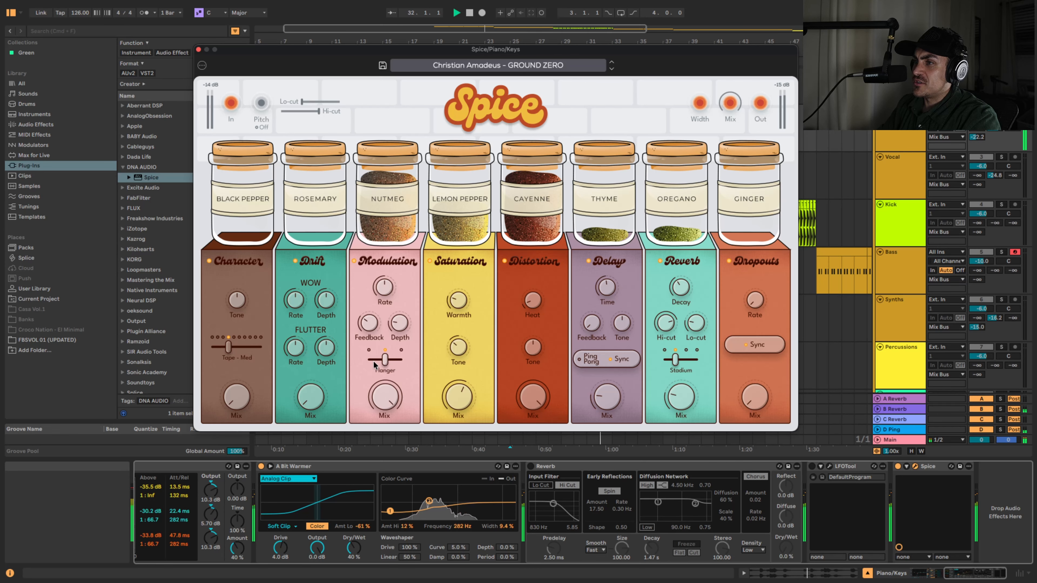
pyautogui.moveTo(391, 359); pyautogui.dragTo(401, 359)
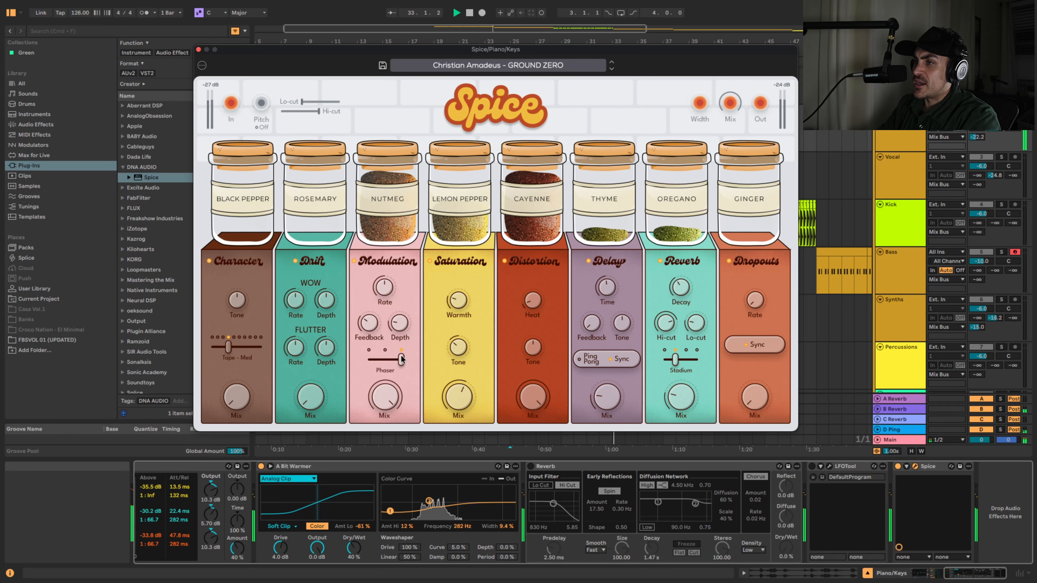
pyautogui.press('space')
# Bypass the A Bit Warmer saturator on the Piano/Keys track and play the loop through Spice
pyautogui.moveTo(451, 302)
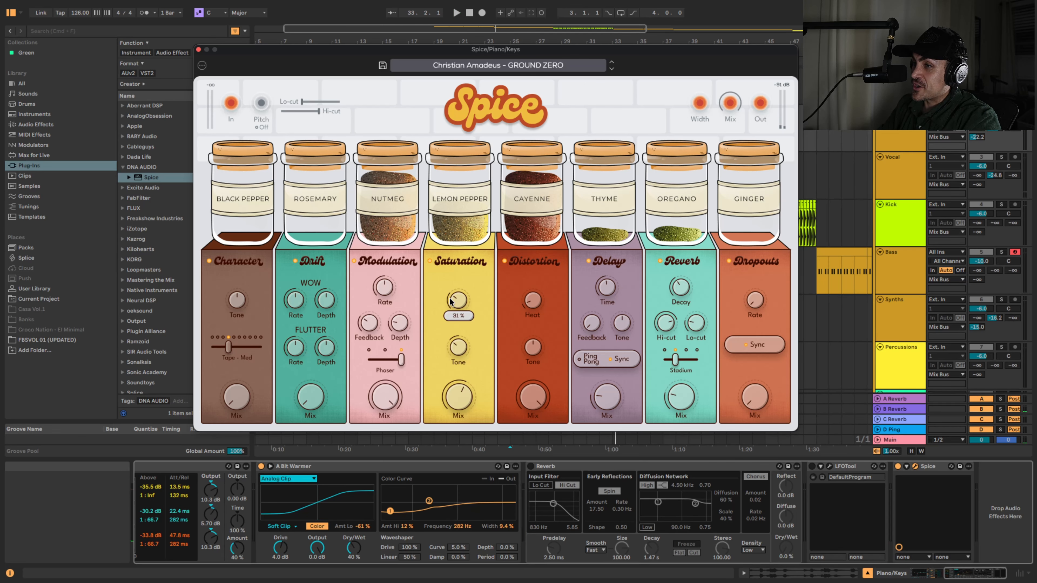
pyautogui.click(261, 467)
pyautogui.press('space')
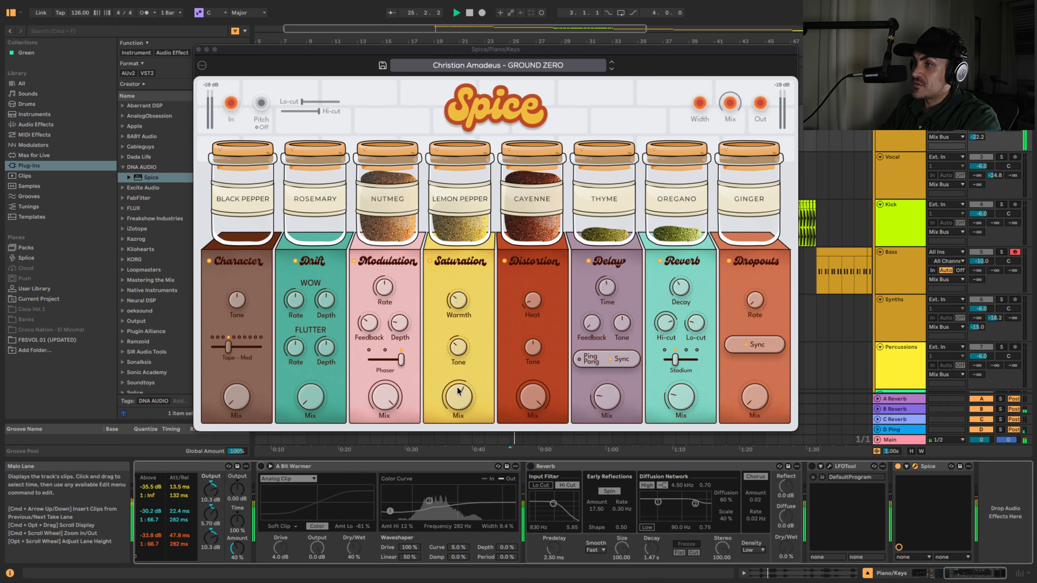
# Audition Spice's Saturation mix at higher and lower amounts and switch the Reverb type to Room
pyautogui.moveTo(458, 389); pyautogui.dragTo(457, 355)
pyautogui.moveTo(457, 393); pyautogui.dragTo(458, 420)
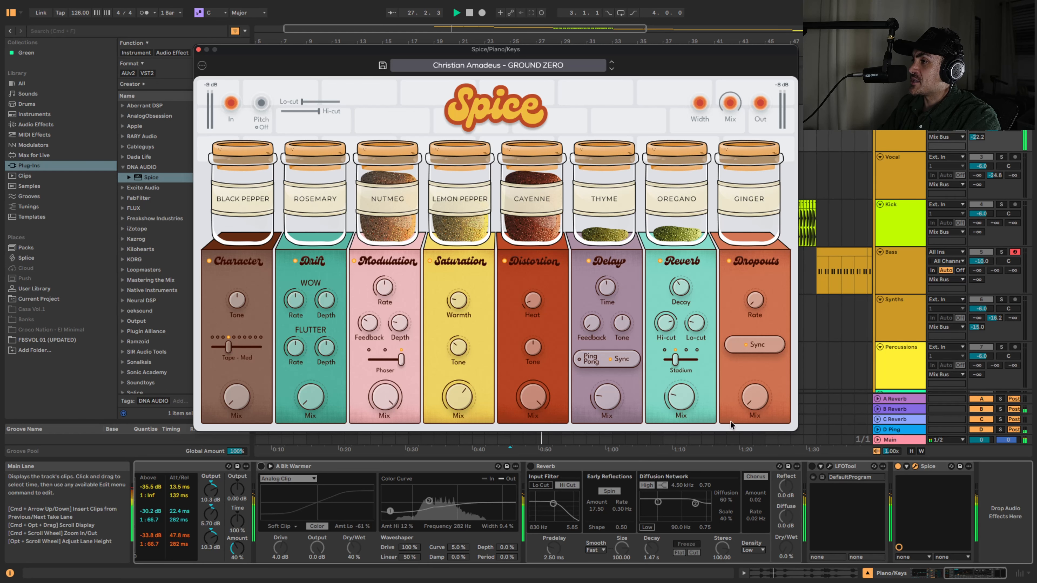
pyautogui.moveTo(607, 400)
pyautogui.mouseDown()
pyautogui.moveTo(603, 376)
pyautogui.moveTo(601, 400)
pyautogui.mouseUp()
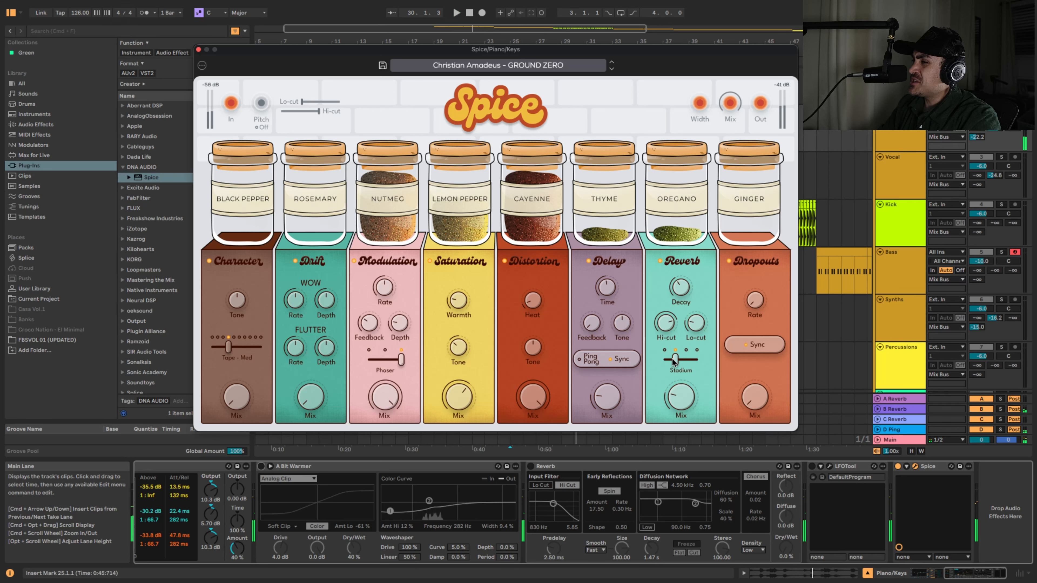
pyautogui.moveTo(673, 358); pyautogui.dragTo(686, 360)
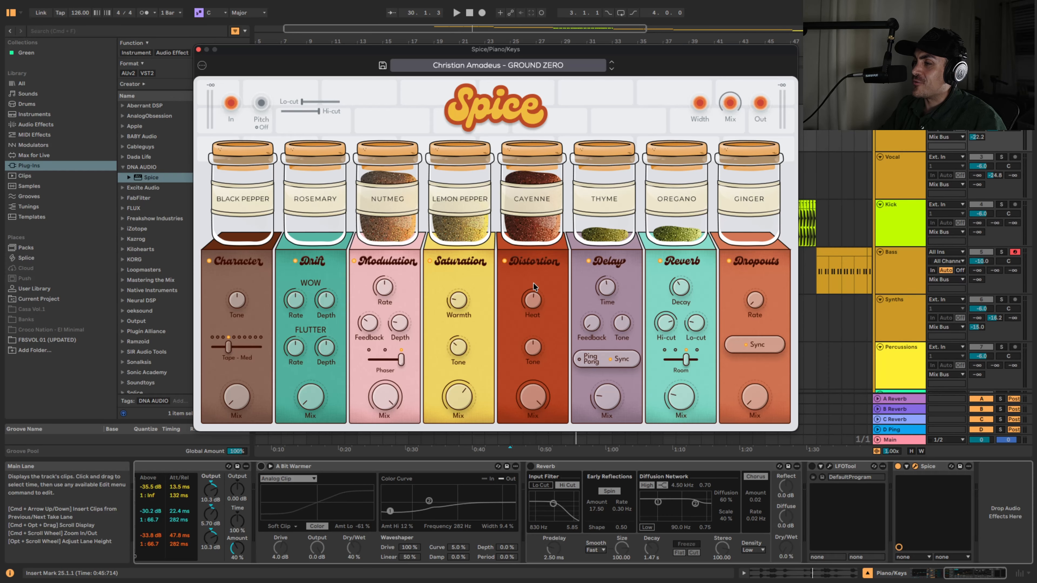
# Load the Factory - MACRODOSE preset in Spice and audition it on the piano loop
pyautogui.click(496, 68)
pyautogui.click(422, 128)
pyautogui.click(545, 136)
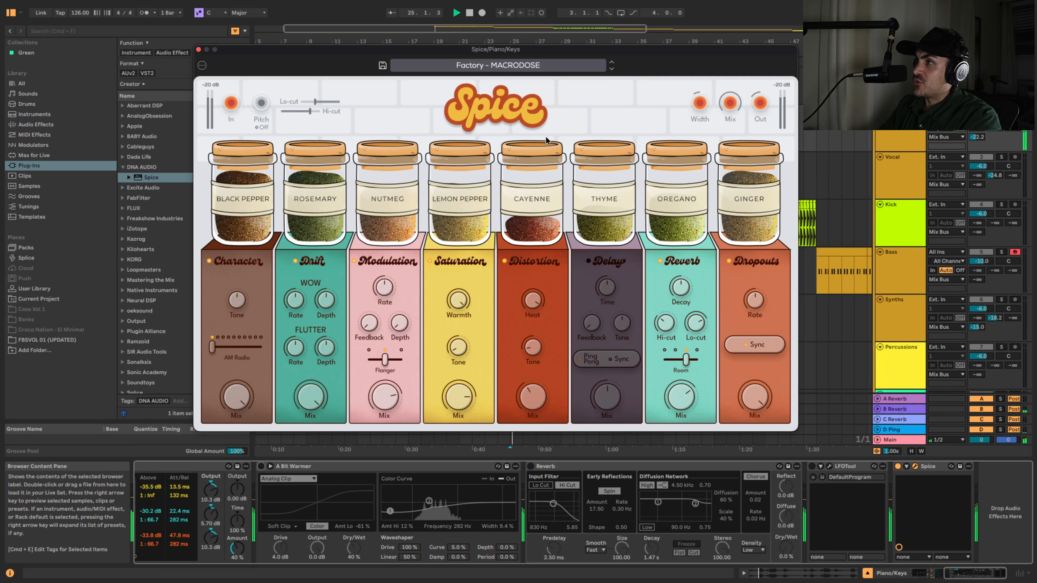
pyautogui.press('space')
# Step through the MICRODOSE and PRECIOUS METAL presets to Factory - RAIDERS OF THE LOST DARK and close Spice
pyautogui.click(610, 70)
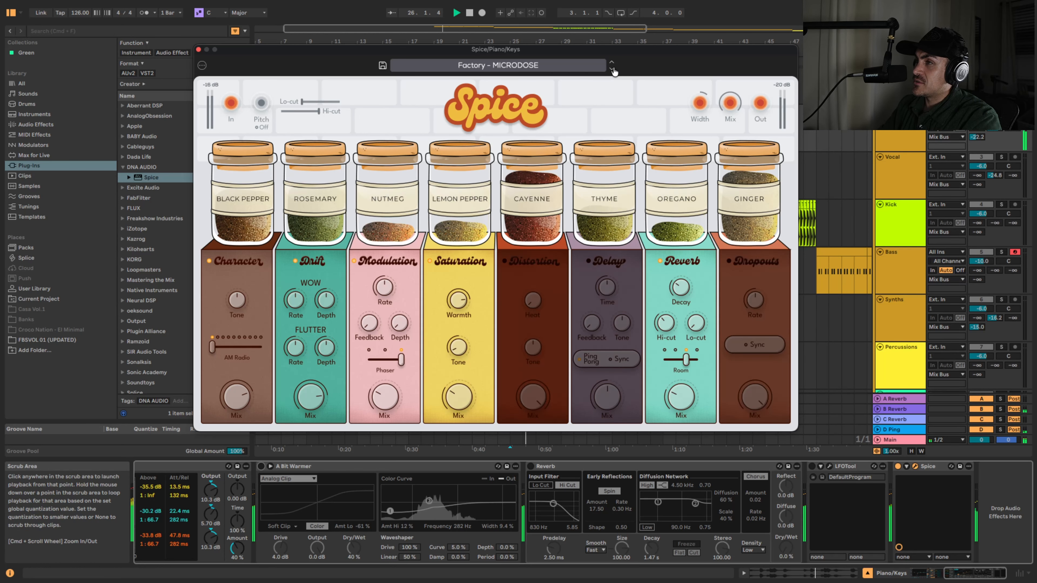
pyautogui.click(612, 70)
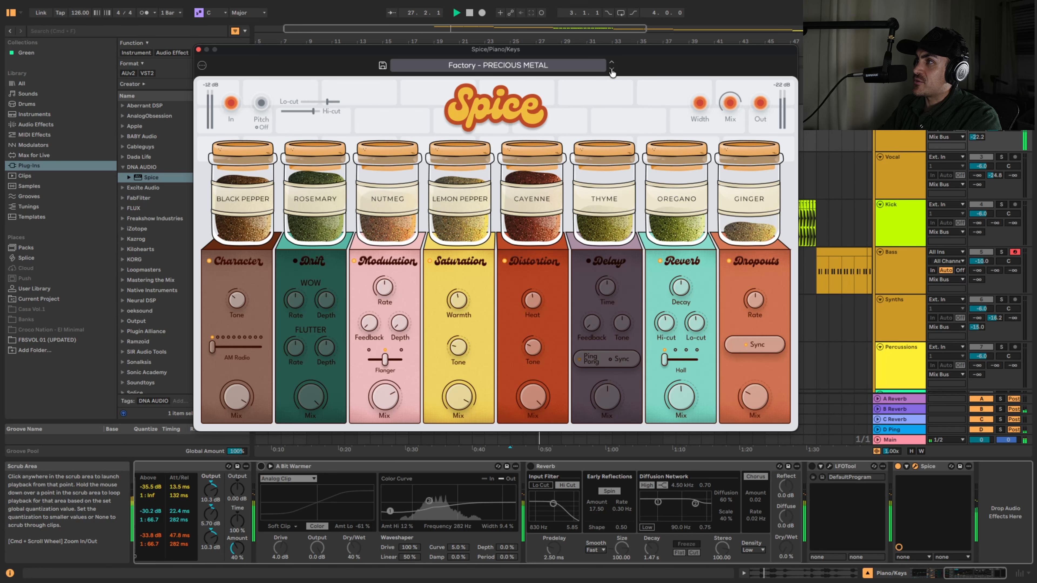
pyautogui.click(611, 71)
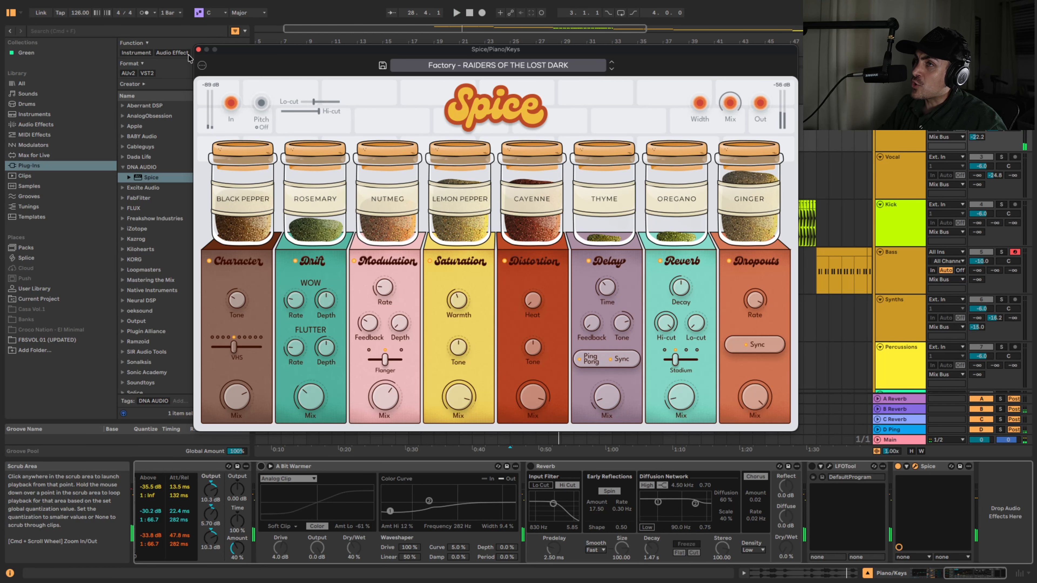
pyautogui.click(198, 49)
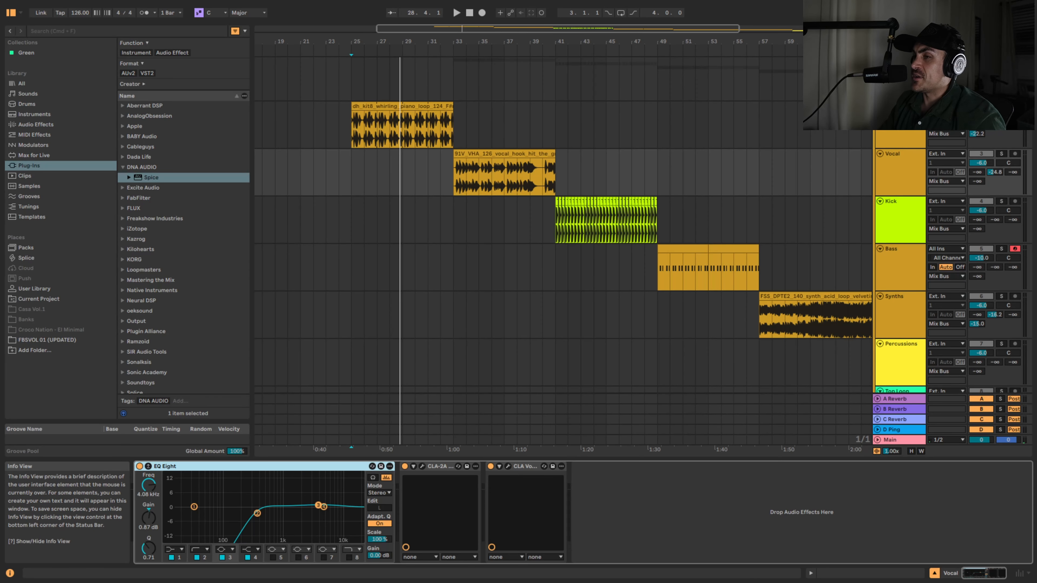
# Solo the Vocal track and audition its clip from the start at bar 33
pyautogui.click(454, 168)
pyautogui.click(1001, 153)
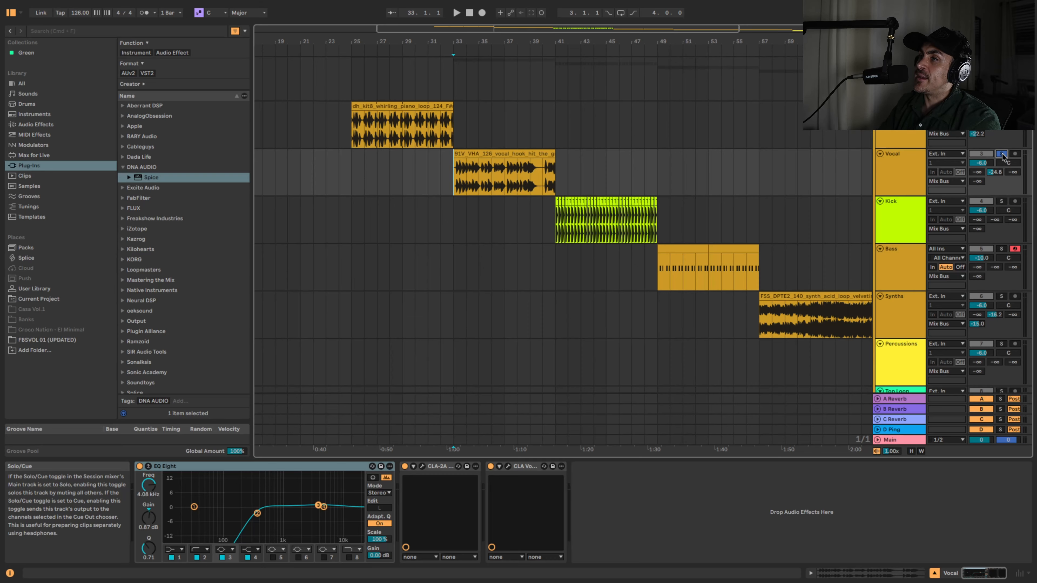
pyautogui.press('space')
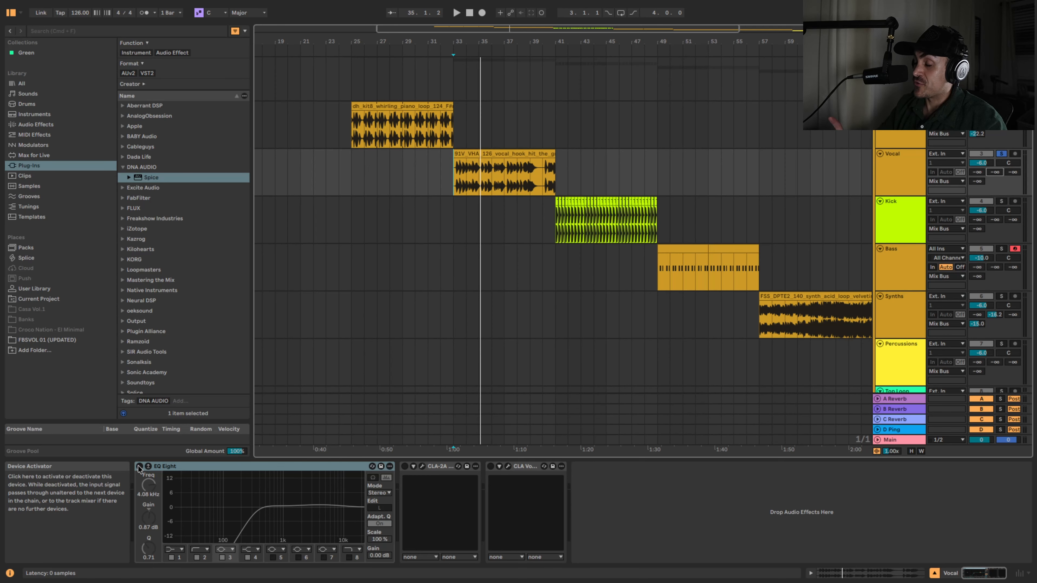
# Reactivate the Vocal track's EQ Eight and compare the steeper low cut on band 2 with the gentler one, keeping the gentler
pyautogui.click(139, 466)
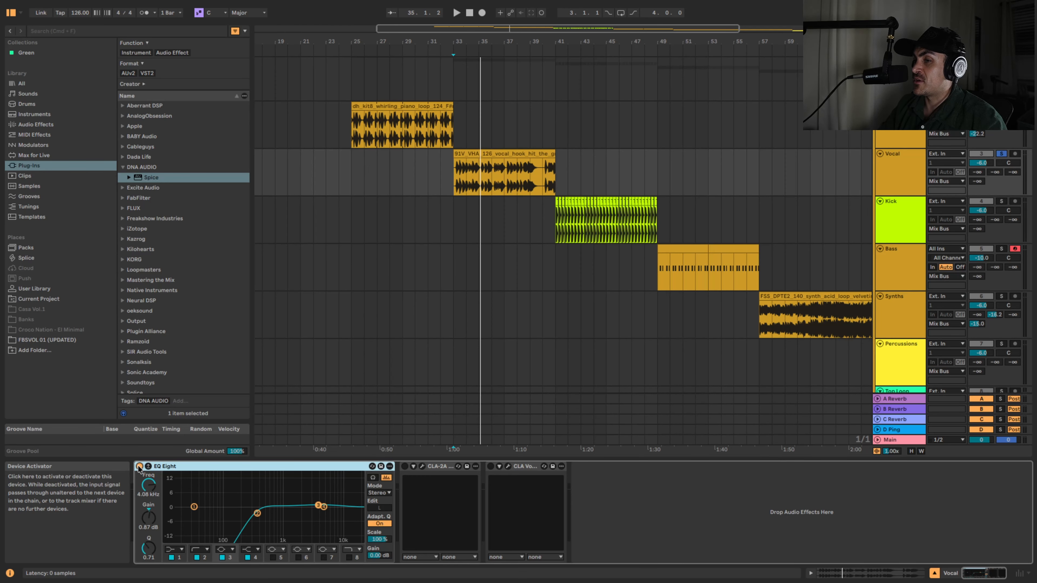
pyautogui.click(203, 554)
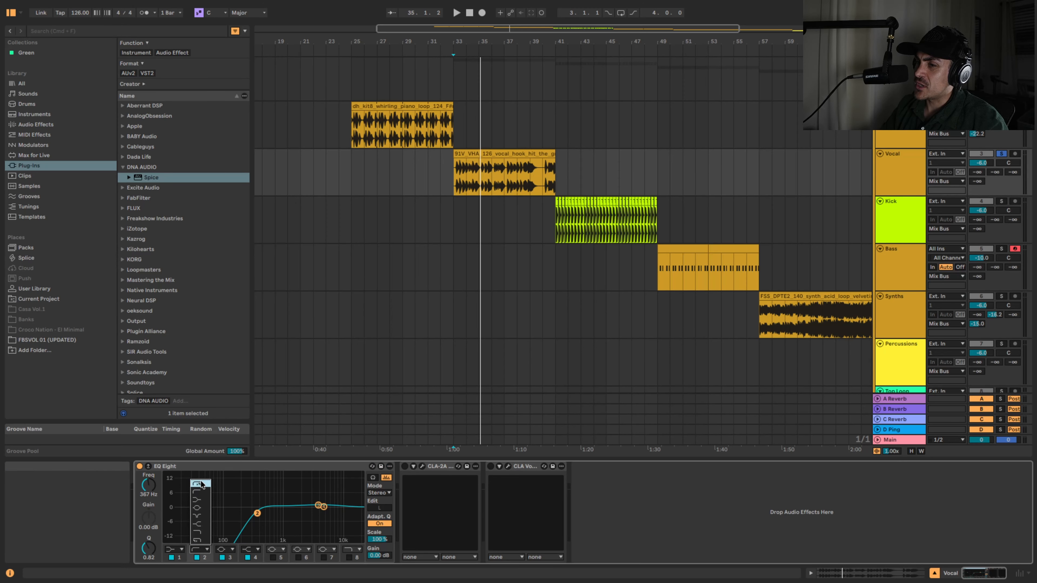
pyautogui.click(201, 484)
pyautogui.click(204, 549)
pyautogui.click(200, 491)
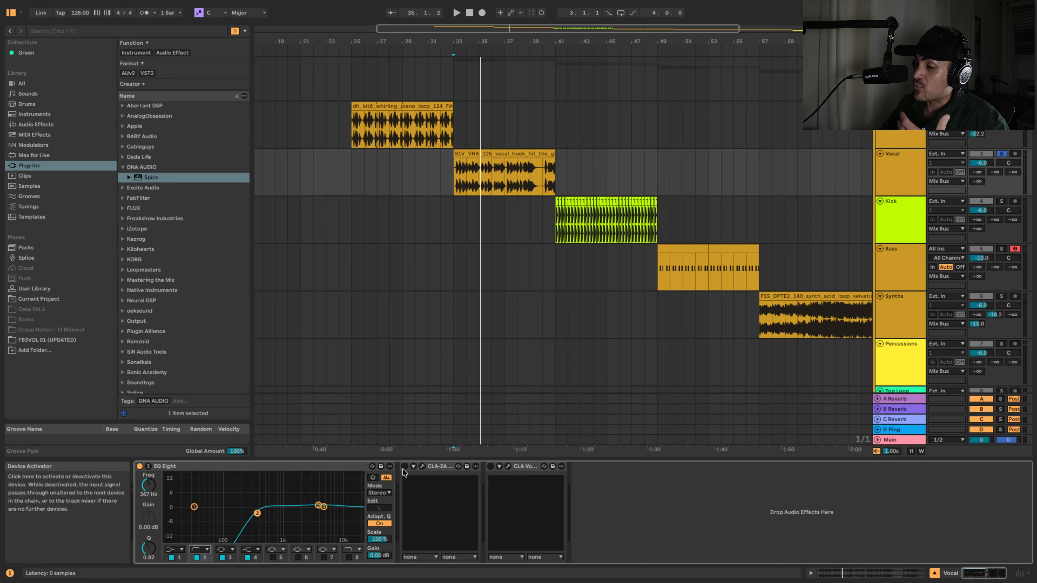
# Activate the CLA-2A compressor on the Vocal track, adjust its Peak Reduction during playback, and close its window
pyautogui.click(422, 466)
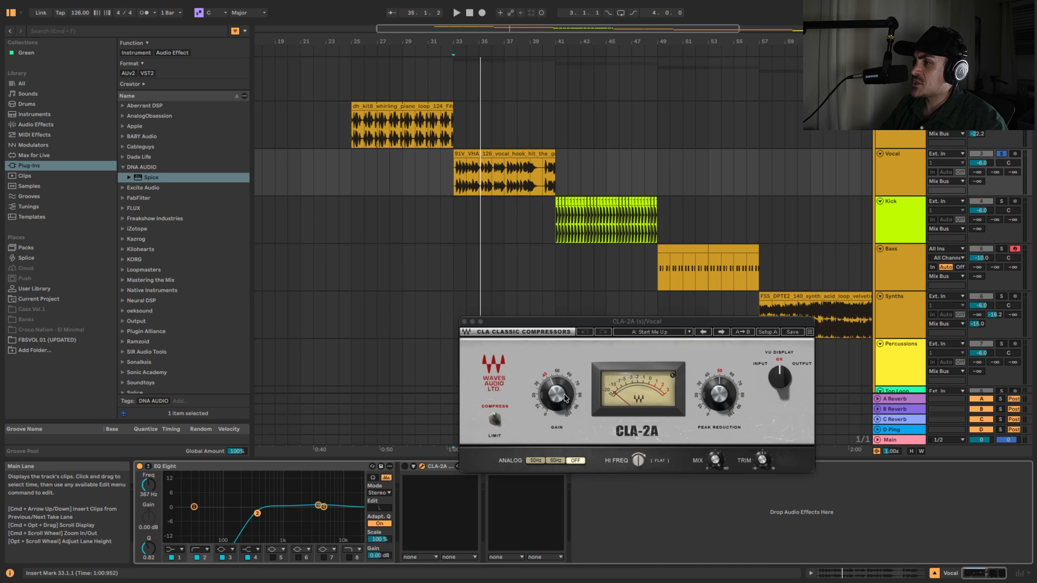
pyautogui.click(404, 466)
pyautogui.press('space')
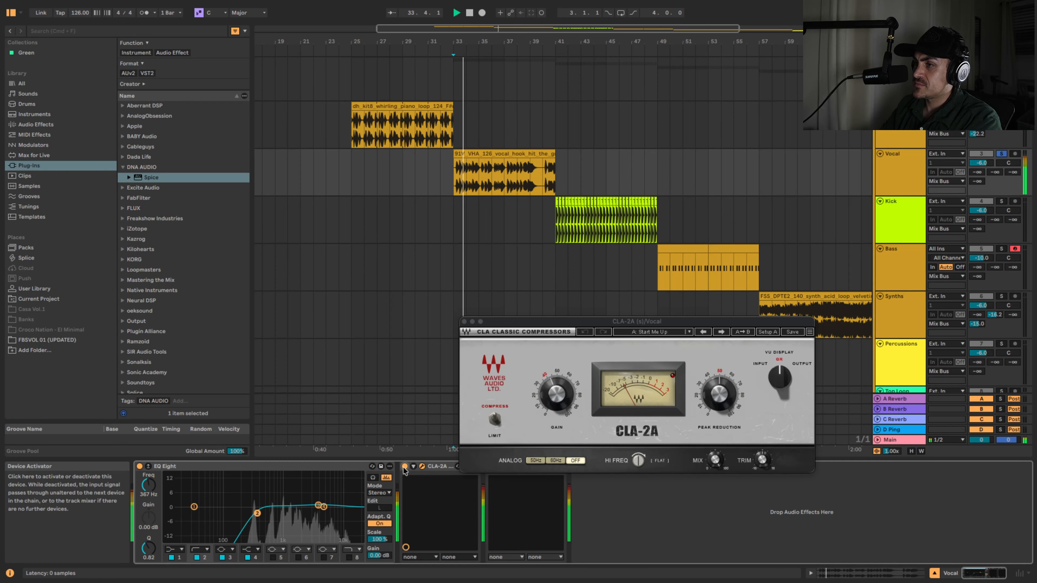
pyautogui.moveTo(719, 394); pyautogui.dragTo(719, 382)
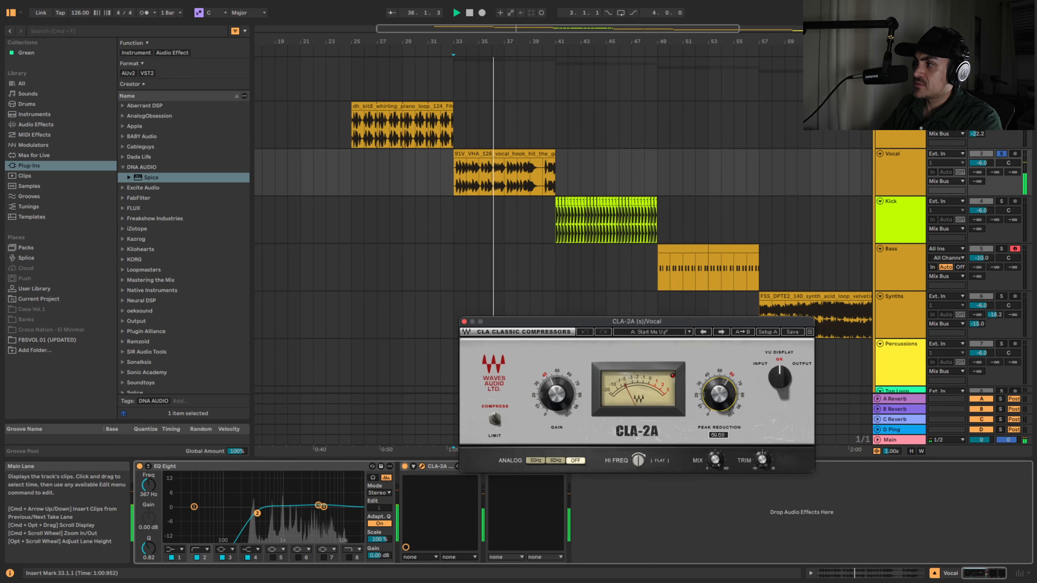
pyautogui.press('space')
pyautogui.click(464, 322)
# Compare the vocal with CLA-2A bypassed and active, and check its meter in the plug-in window
pyautogui.press('space')
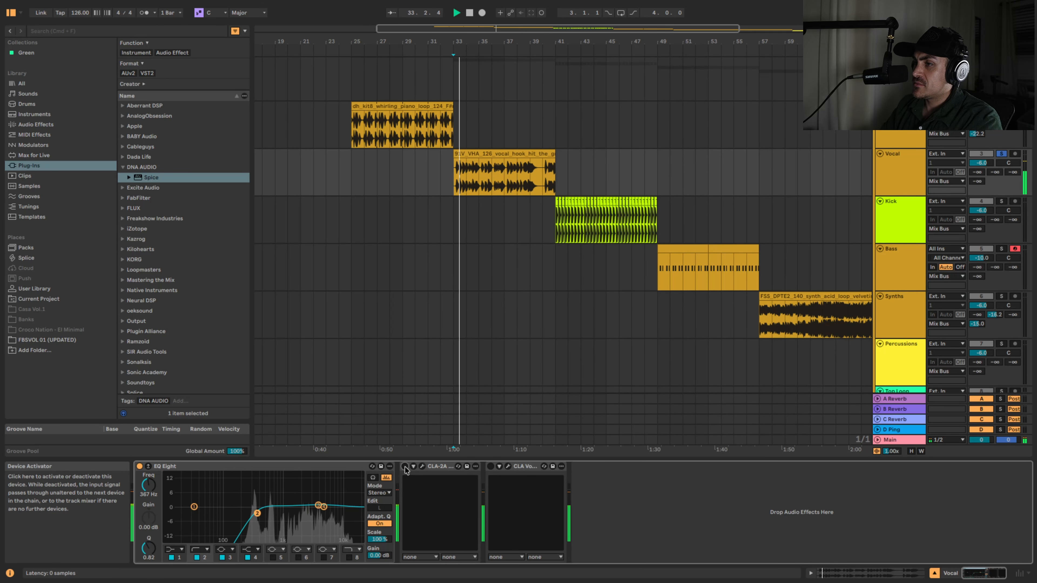
pyautogui.click(404, 466)
pyautogui.click(404, 466)
pyautogui.click(422, 466)
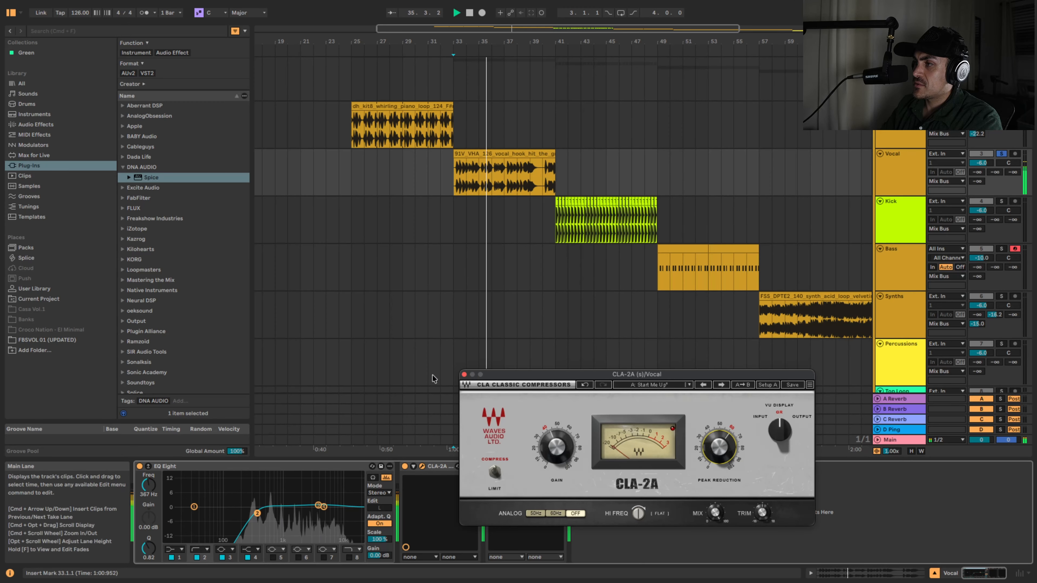
pyautogui.click(464, 375)
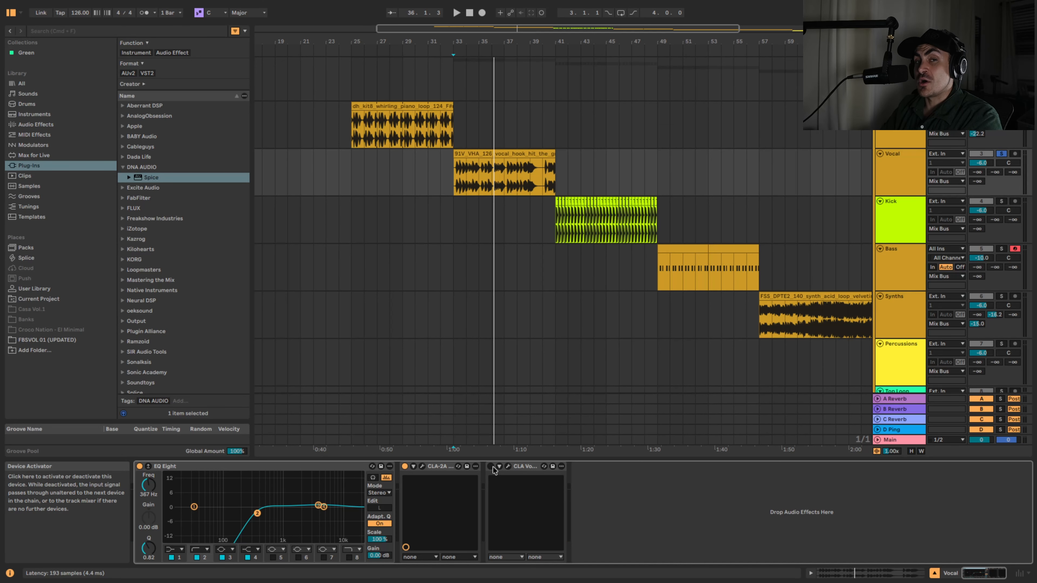
# Activate CLA Vocals on the Vocal track, review its faders, and play the vocal clip from its start
pyautogui.click(508, 466)
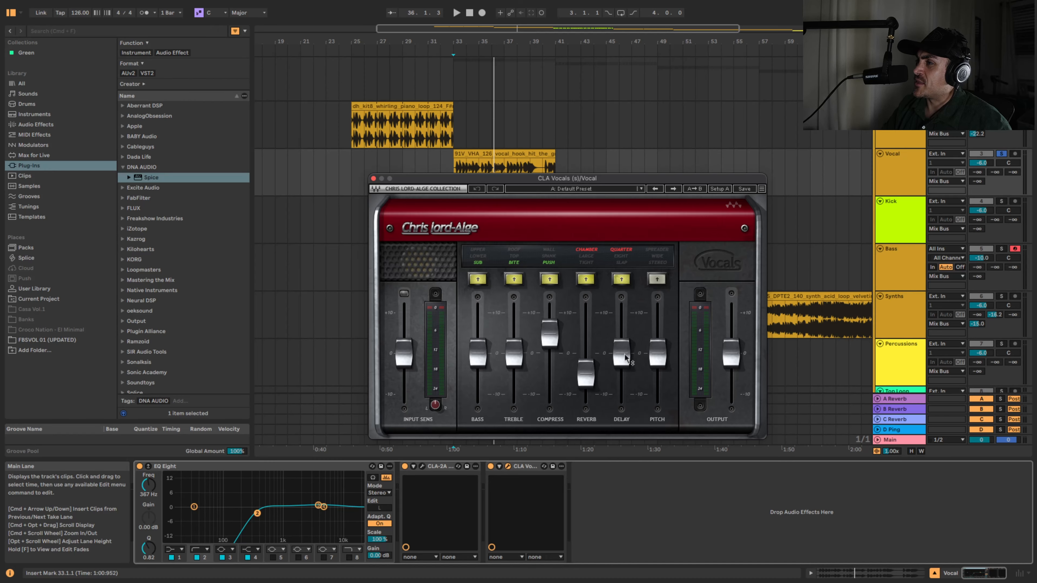
pyautogui.click(372, 178)
pyautogui.click(454, 176)
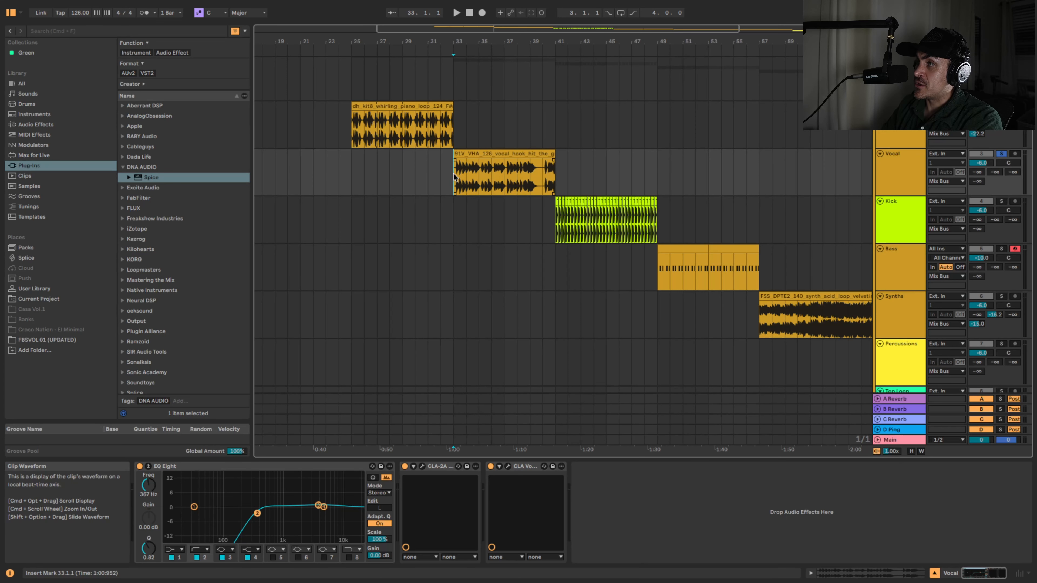
pyautogui.press('space')
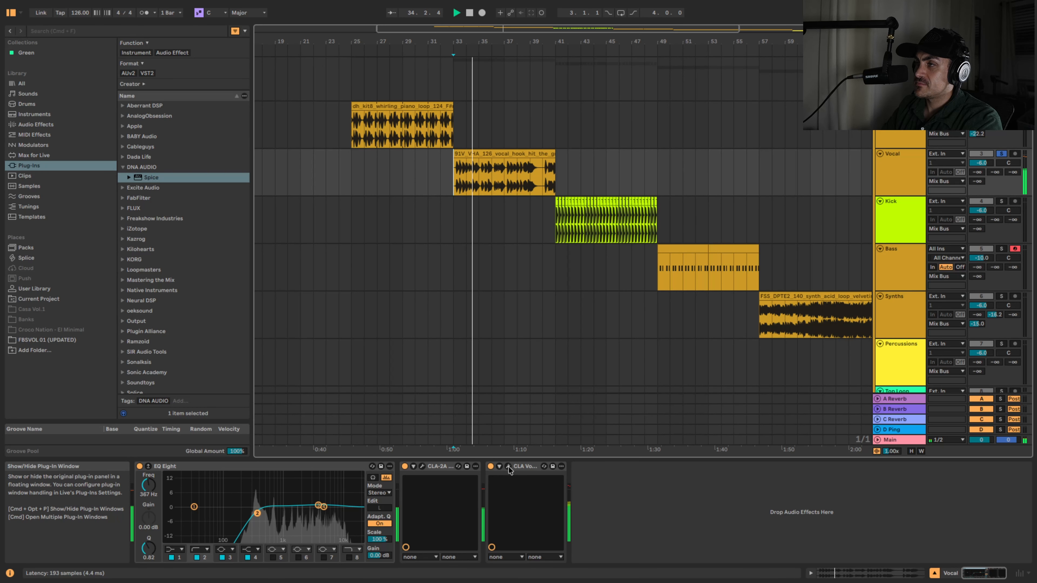
# Bypass CLA Vocals and toggle CLA-2A off and back on to compare the vocal during playback
pyautogui.click(491, 466)
pyautogui.click(404, 466)
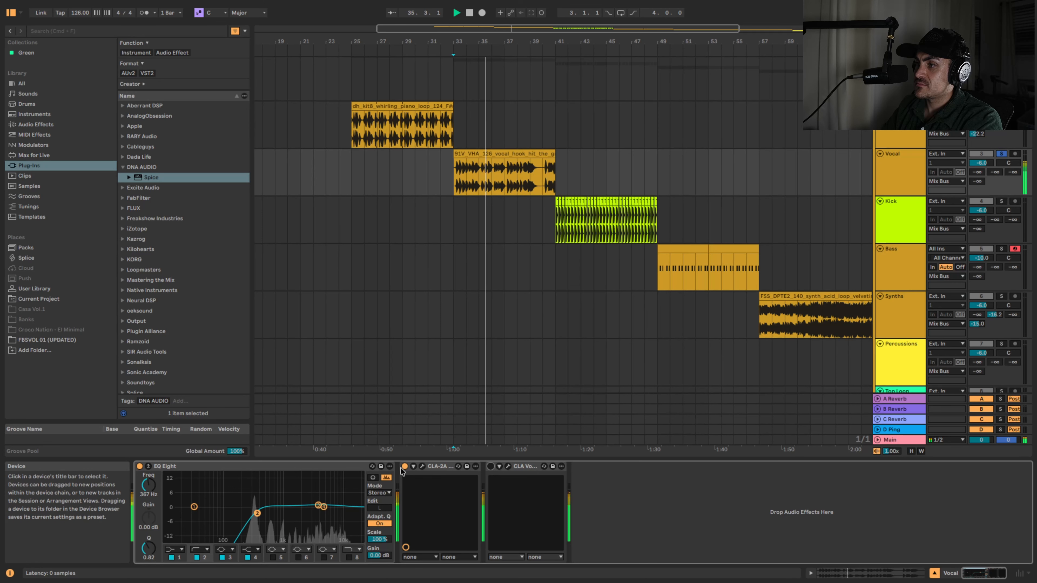
pyautogui.click(405, 466)
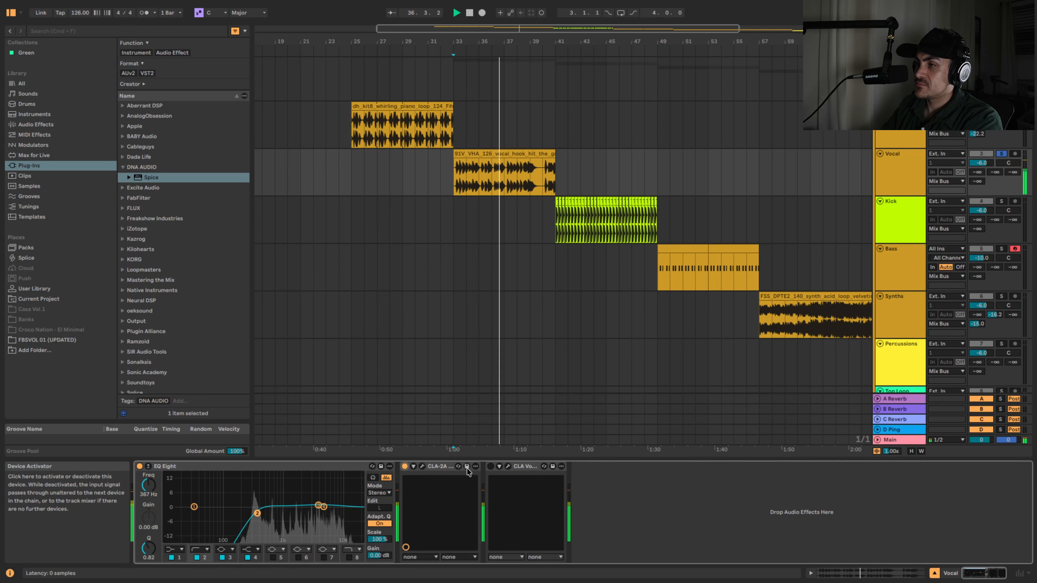
# Reactivate CLA Vocals and copy EQ Eight to the end of the Vocal chain, setting the copy's 3.52 kHz band to 0.62 dB
pyautogui.click(490, 466)
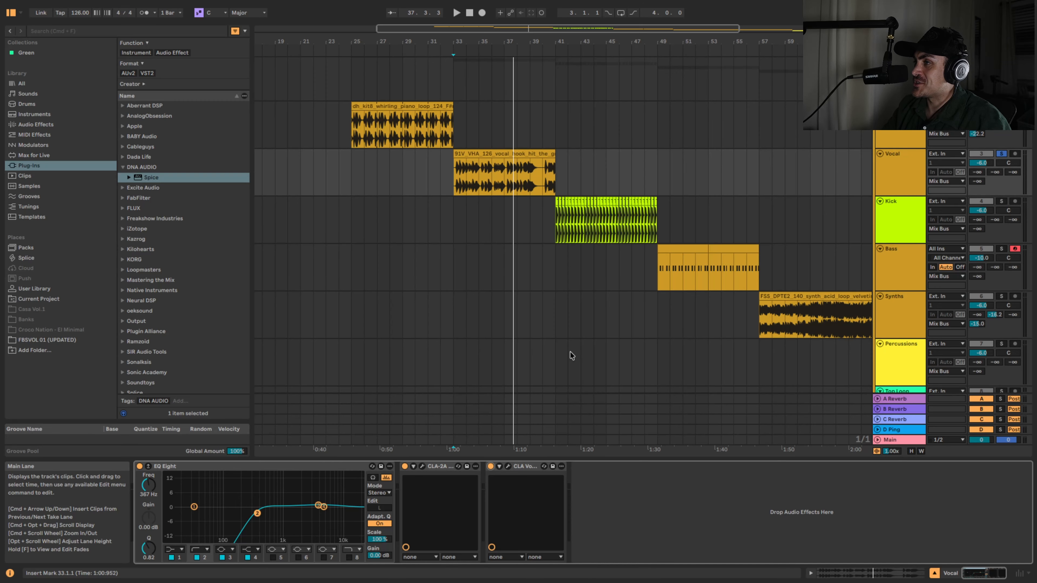
pyautogui.click(350, 466)
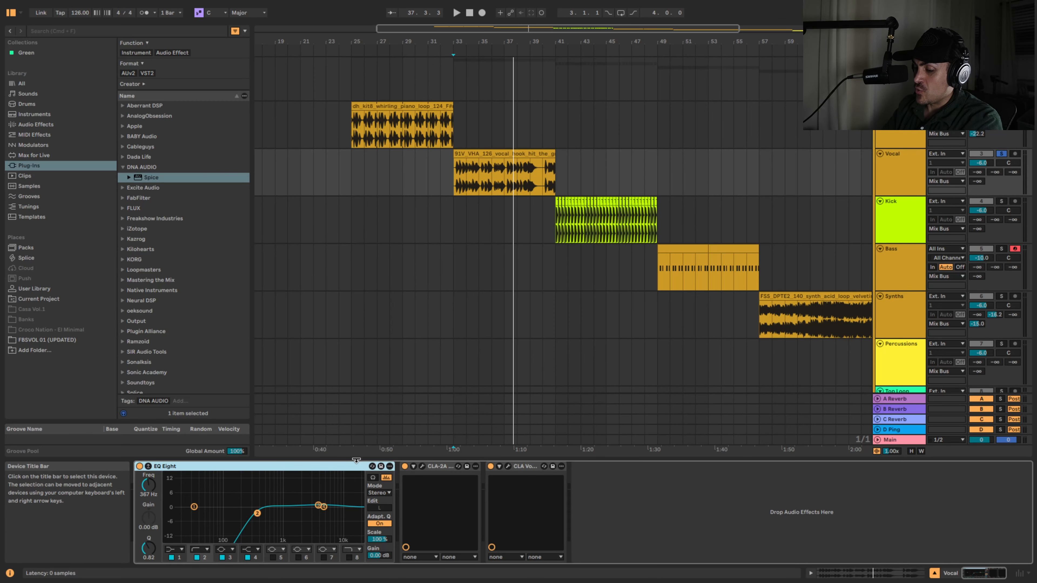
pyautogui.moveTo(353, 466); pyautogui.dragTo(702, 484)
pyautogui.moveTo(755, 505)
pyautogui.mouseDown()
pyautogui.moveTo(763, 477)
pyautogui.moveTo(784, 475)
pyautogui.moveTo(753, 508)
pyautogui.mouseUp()
pyautogui.press('space')
pyautogui.press('space')
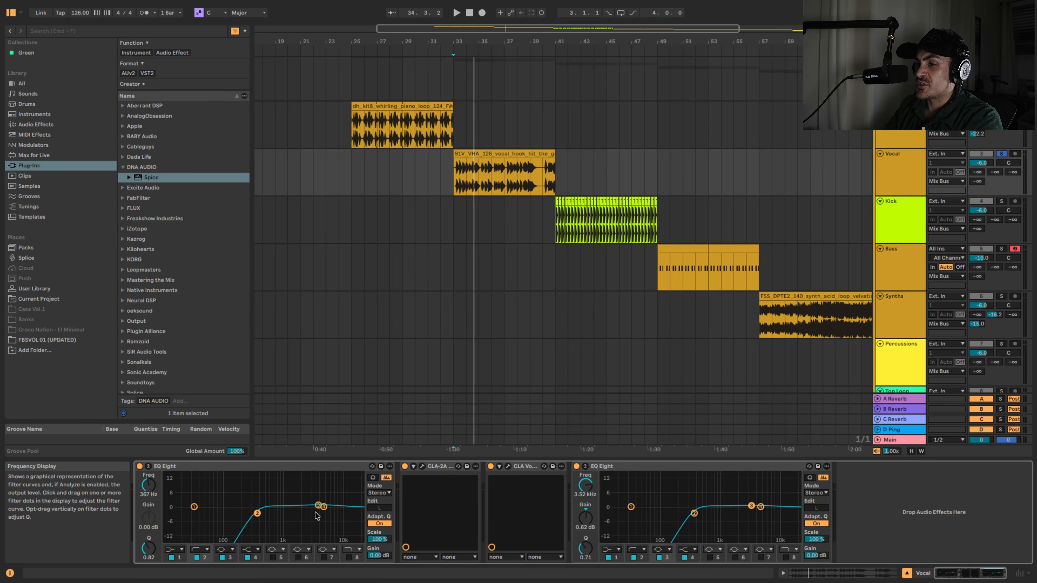
# Add B Reverb to the Vocal track and settle its send level at -21.6 dB during playback
pyautogui.click(994, 173)
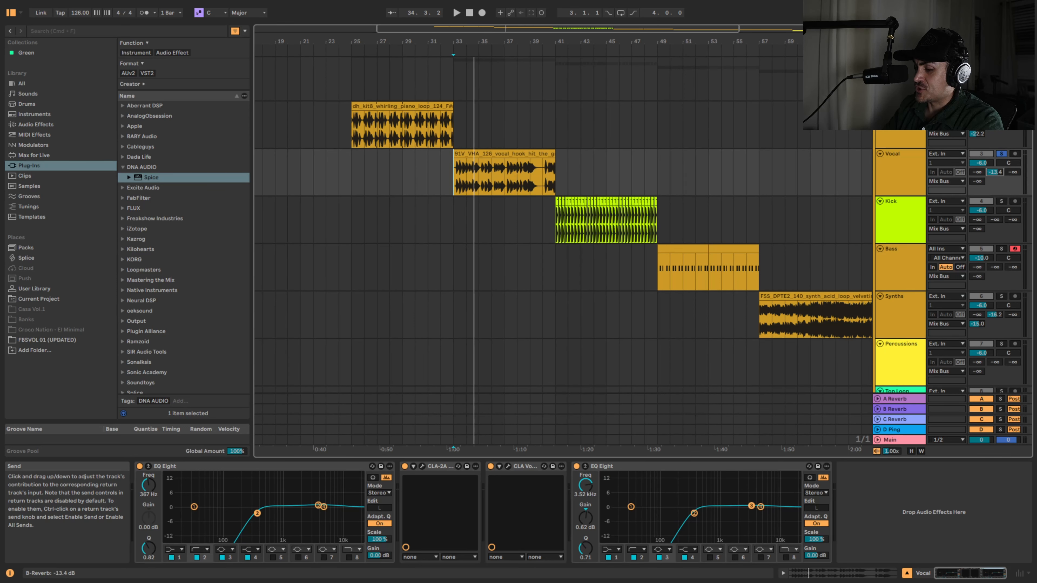
pyautogui.press('space')
pyautogui.moveTo(994, 172)
pyautogui.mouseDown()
pyautogui.moveTo(995, 192)
pyautogui.moveTo(976, 184)
pyautogui.mouseUp()
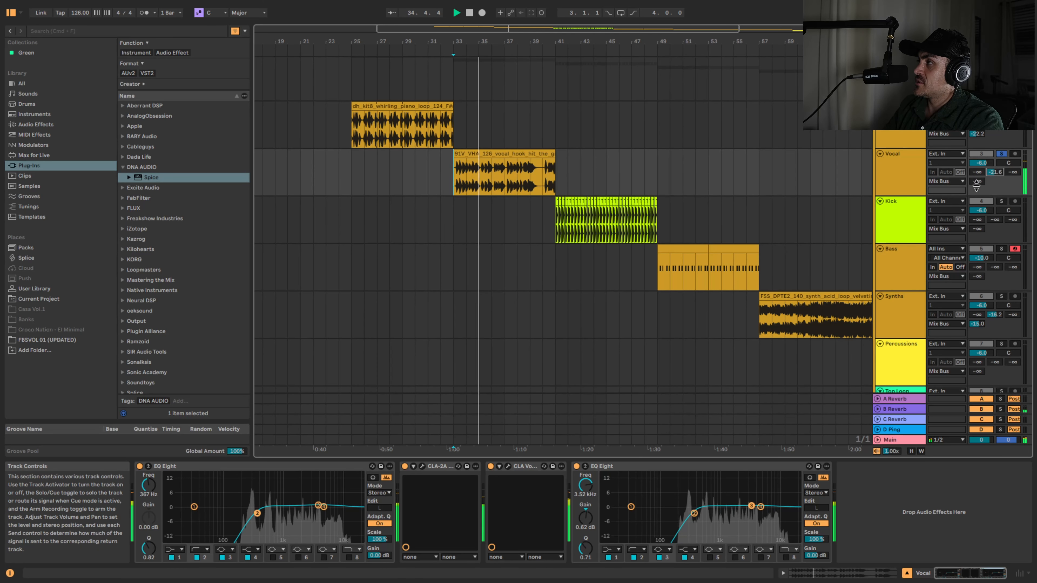
pyautogui.press('space')
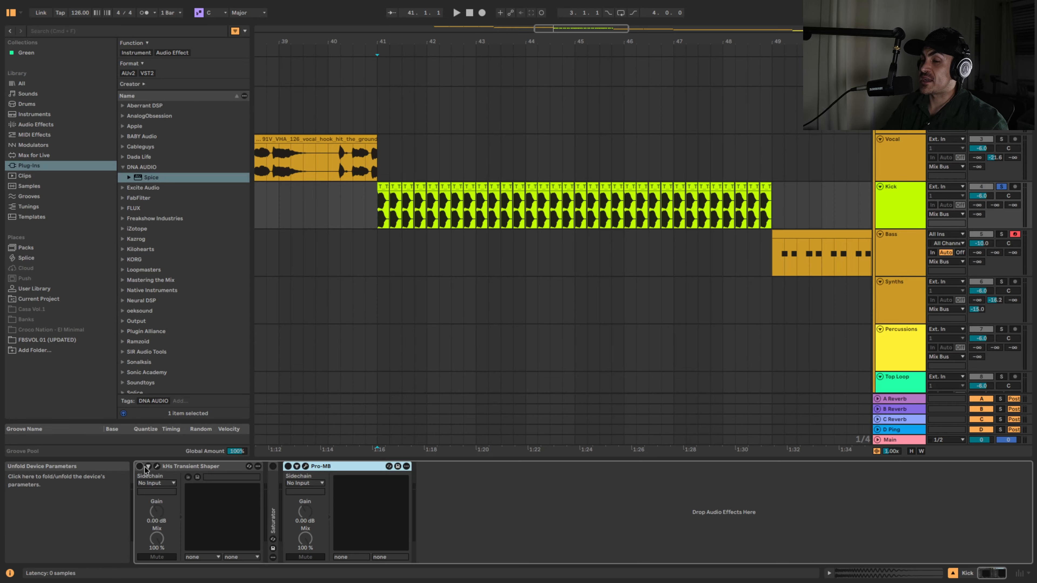
# Open kHs Transient Shaper on the Kick track, play the kick, and slightly raise the Attack
pyautogui.click(157, 466)
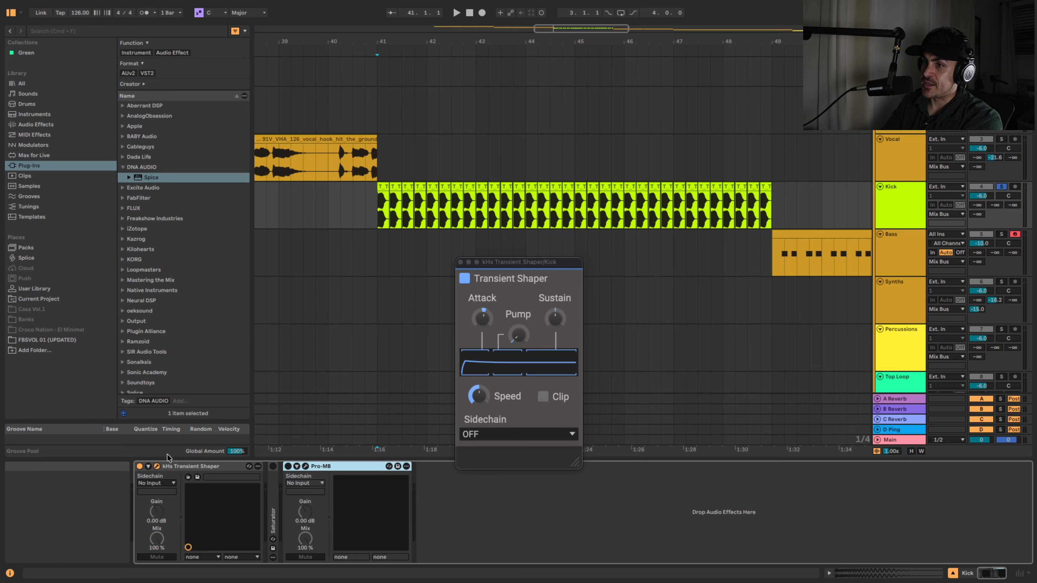
pyautogui.press('space')
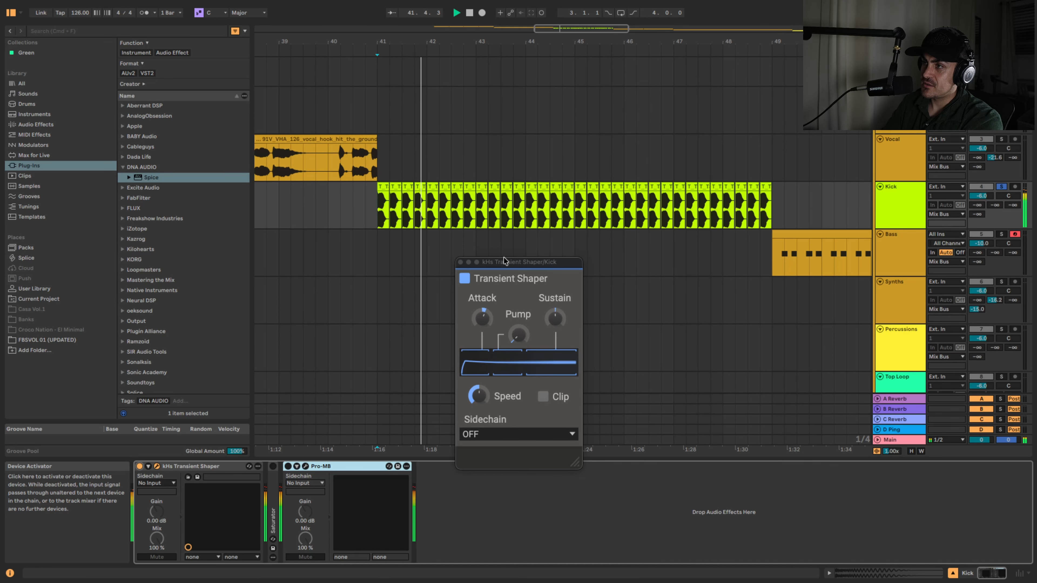
pyautogui.moveTo(482, 318)
pyautogui.mouseDown()
pyautogui.moveTo(482, 291)
pyautogui.moveTo(481, 309)
pyautogui.mouseUp()
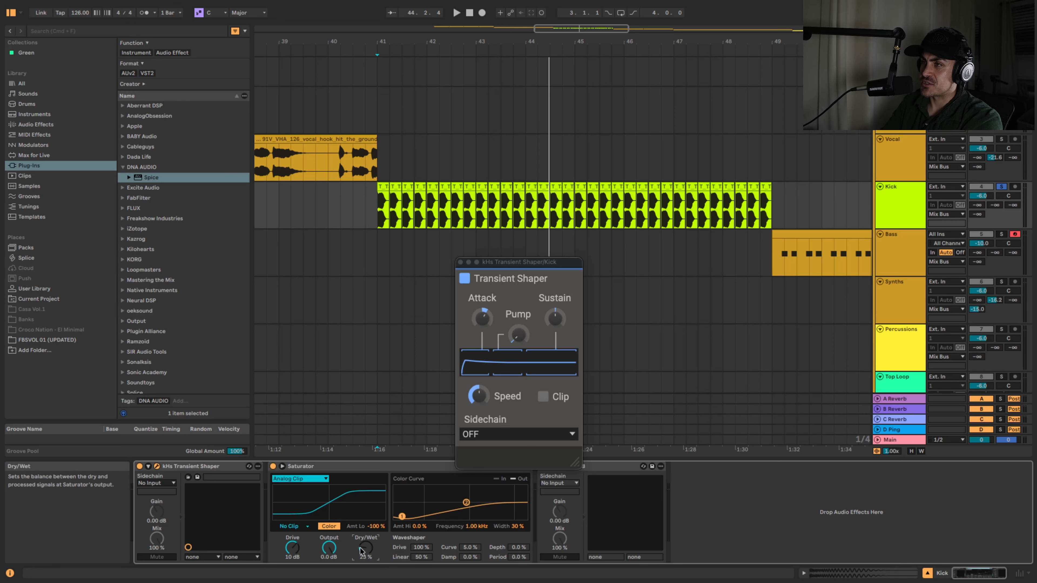
# Compare the kick with Saturator off and on during playback, moving the Transient Shaper window aside
pyautogui.press('space')
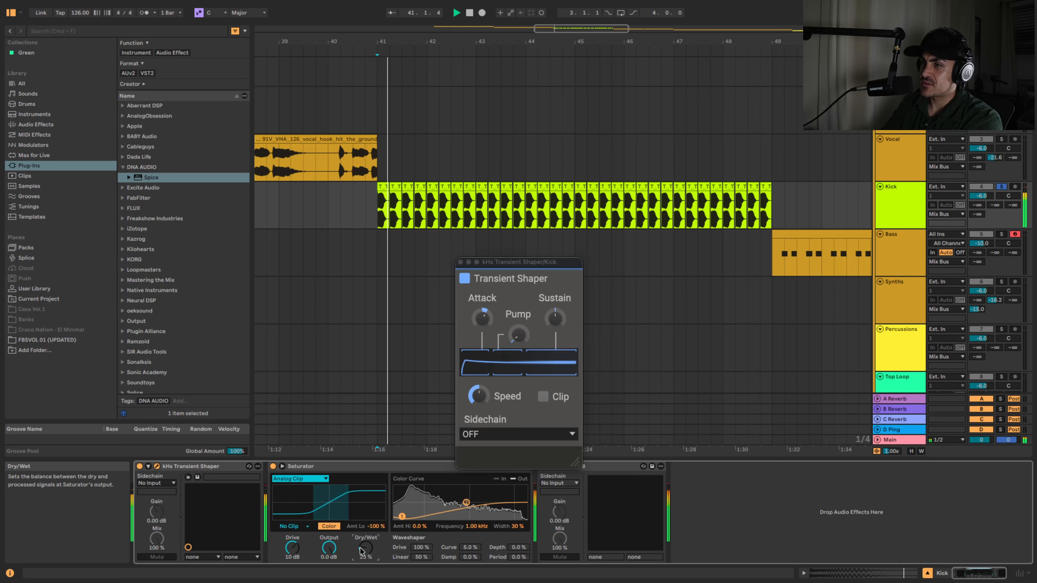
pyautogui.click(273, 465)
pyautogui.click(273, 466)
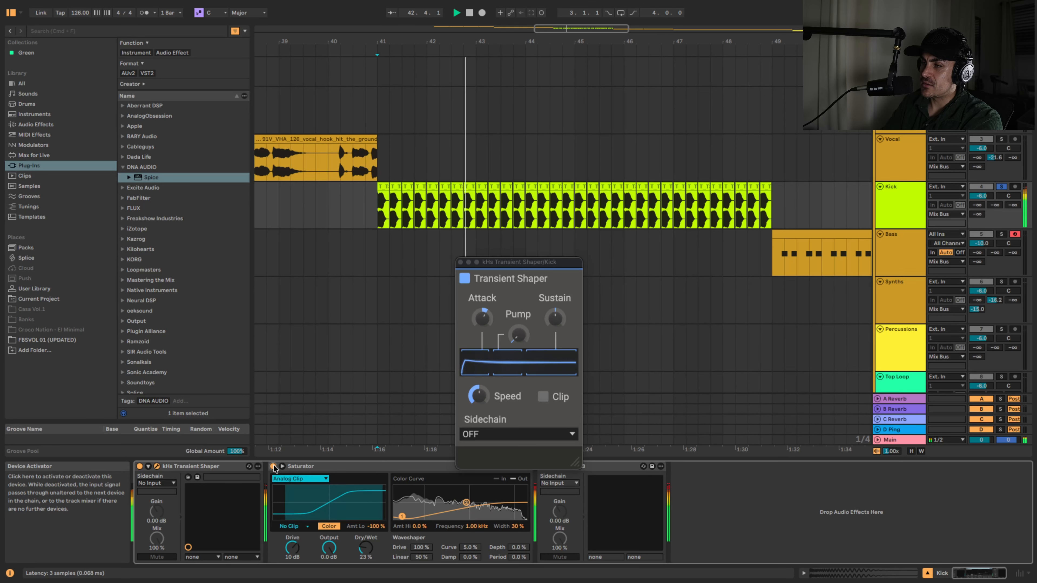
pyautogui.moveTo(525, 263); pyautogui.dragTo(411, 237)
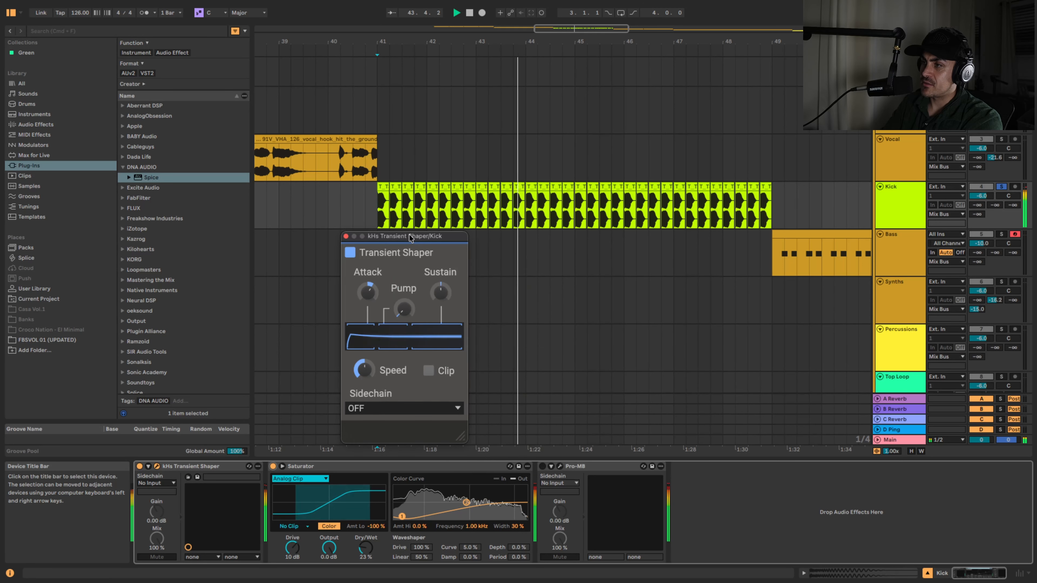
pyautogui.press('space')
# Activate Pro-MB on the Kick track, review its three bands while the kick plays, and close its window
pyautogui.click(542, 466)
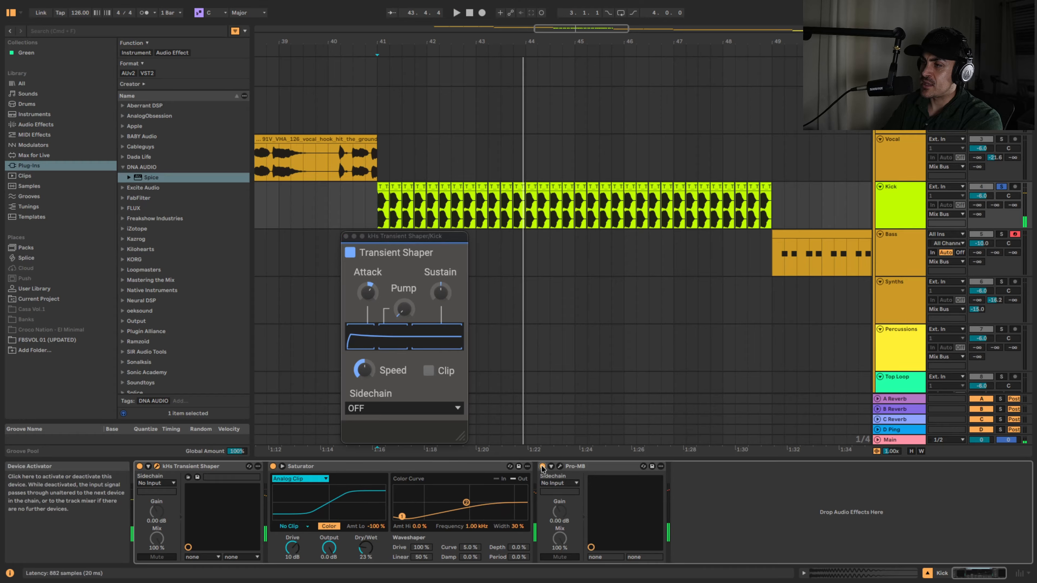
pyautogui.click(560, 467)
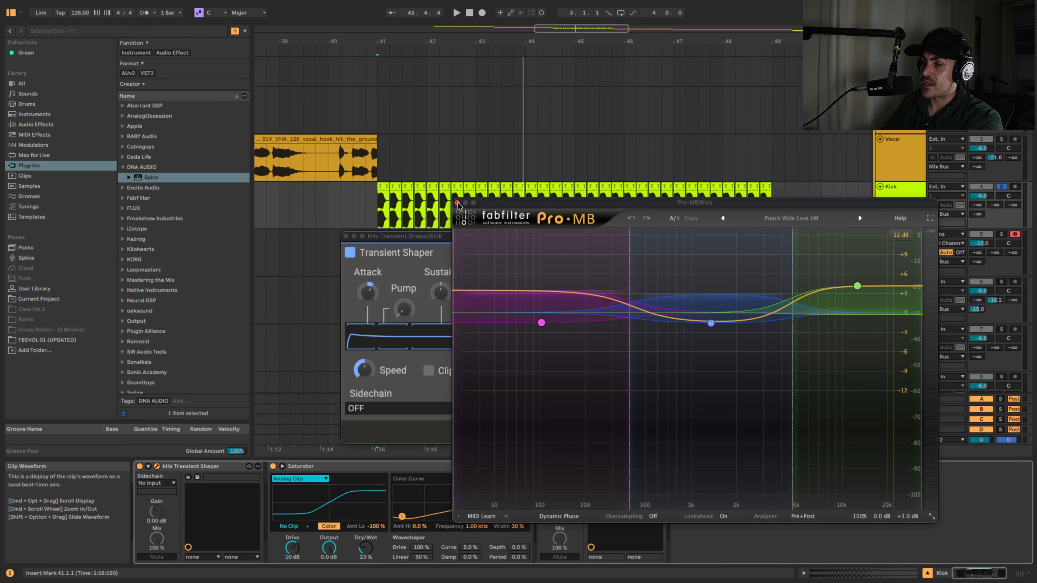
pyautogui.moveTo(862, 282)
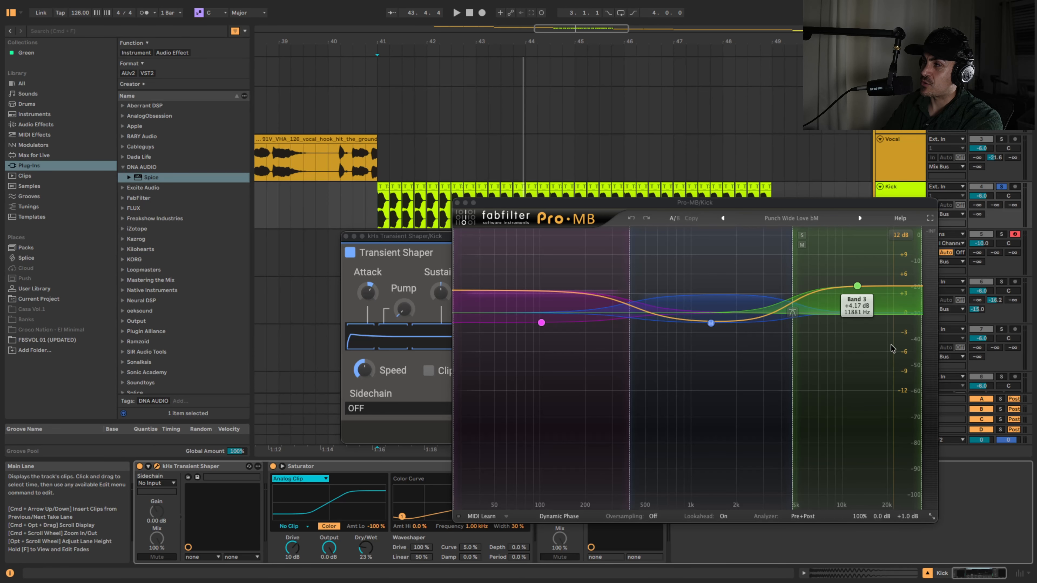
pyautogui.press('space')
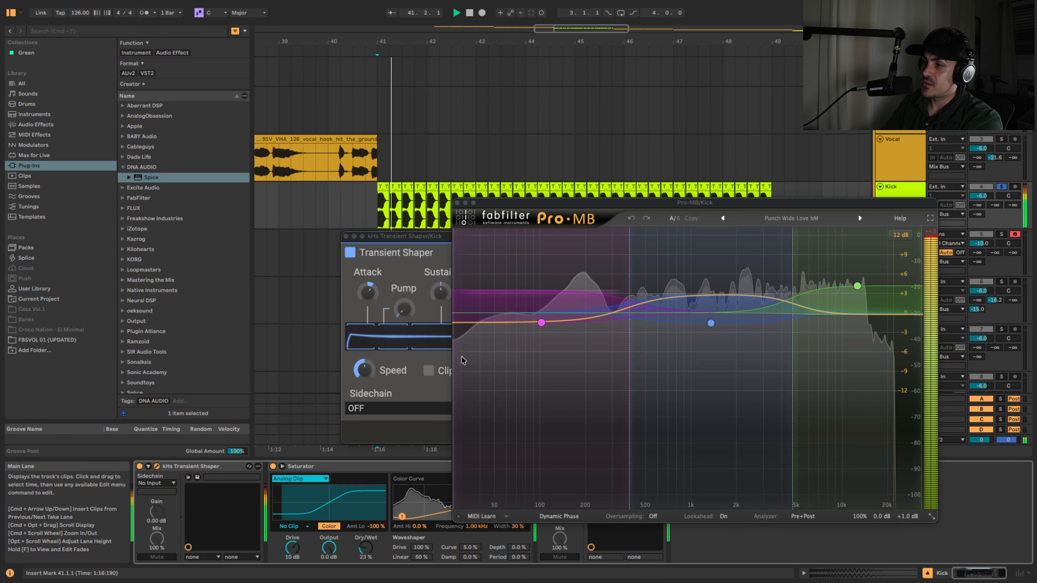
pyautogui.click(457, 203)
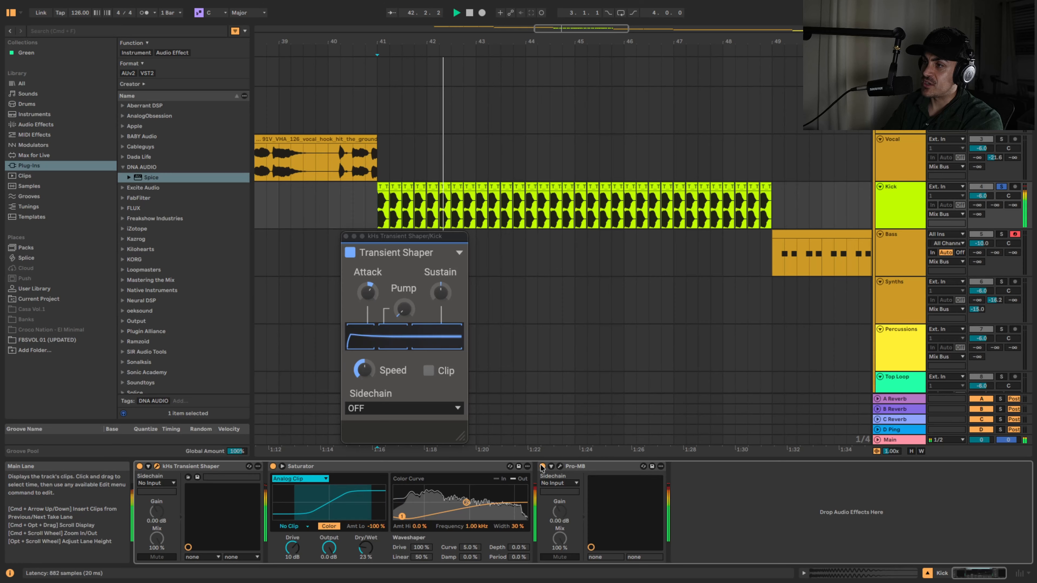
# Toggle Pro-MB's bypass to compare the processed and unprocessed kick, and stop playback
pyautogui.click(542, 466)
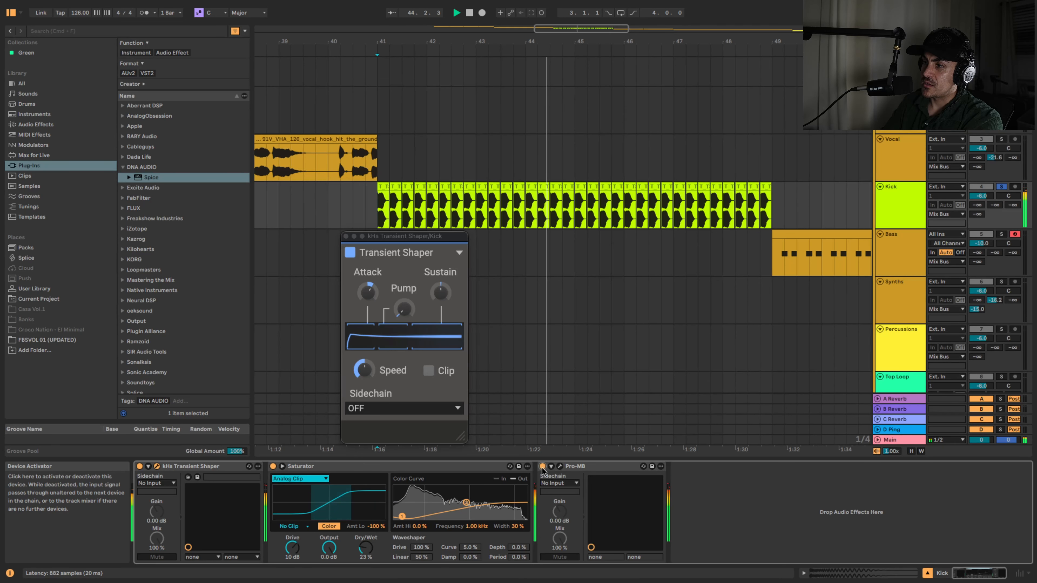
pyautogui.press('space')
pyautogui.click(542, 467)
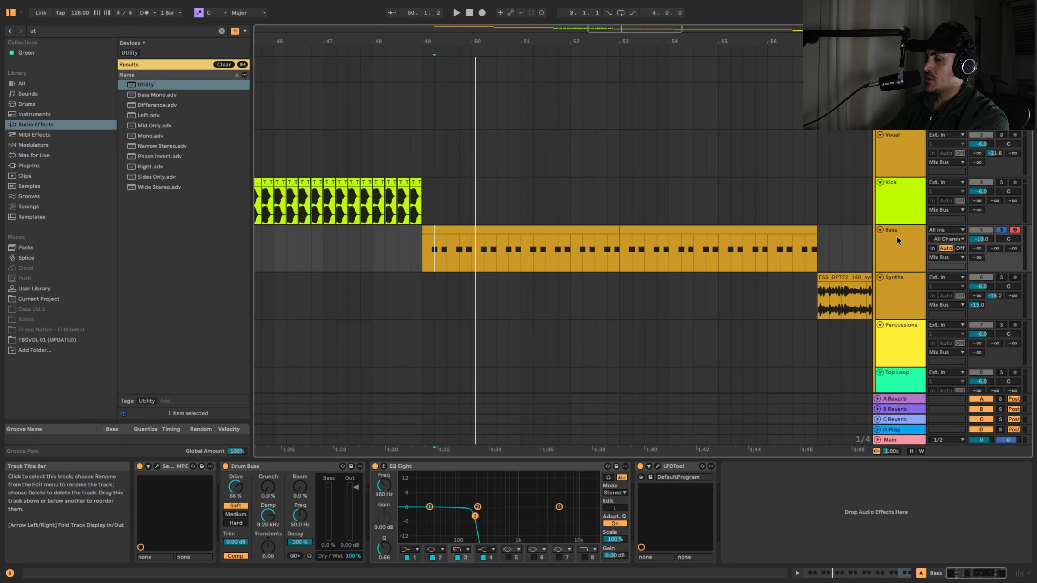
# Examine the Bass track's Serum 2 patch, EQ Eight and LFOTool volume curve, closing each plug-in window
pyautogui.click(905, 234)
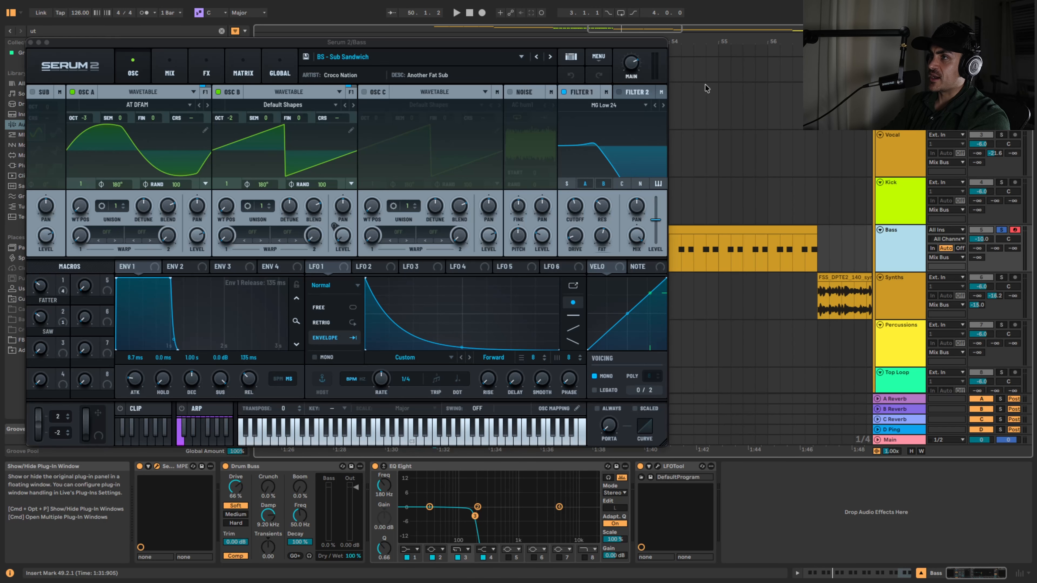
pyautogui.click(157, 466)
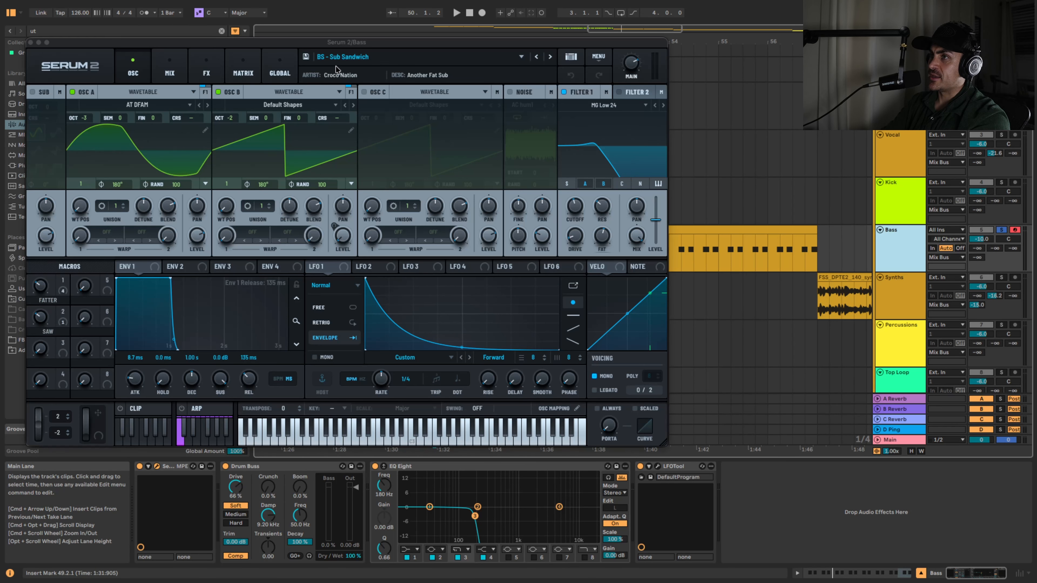
pyautogui.click(31, 42)
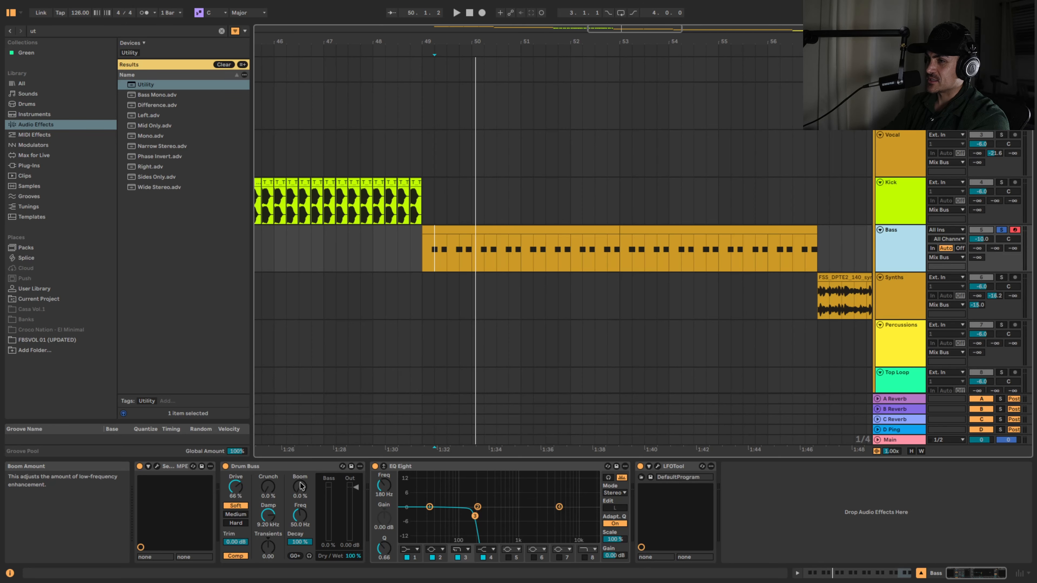
pyautogui.click(385, 474)
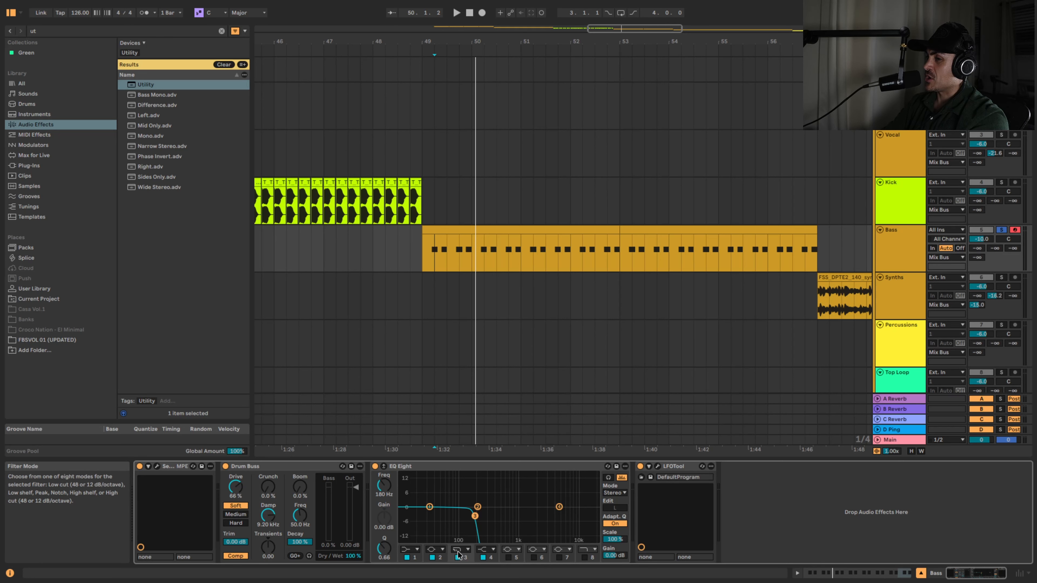
pyautogui.click(657, 466)
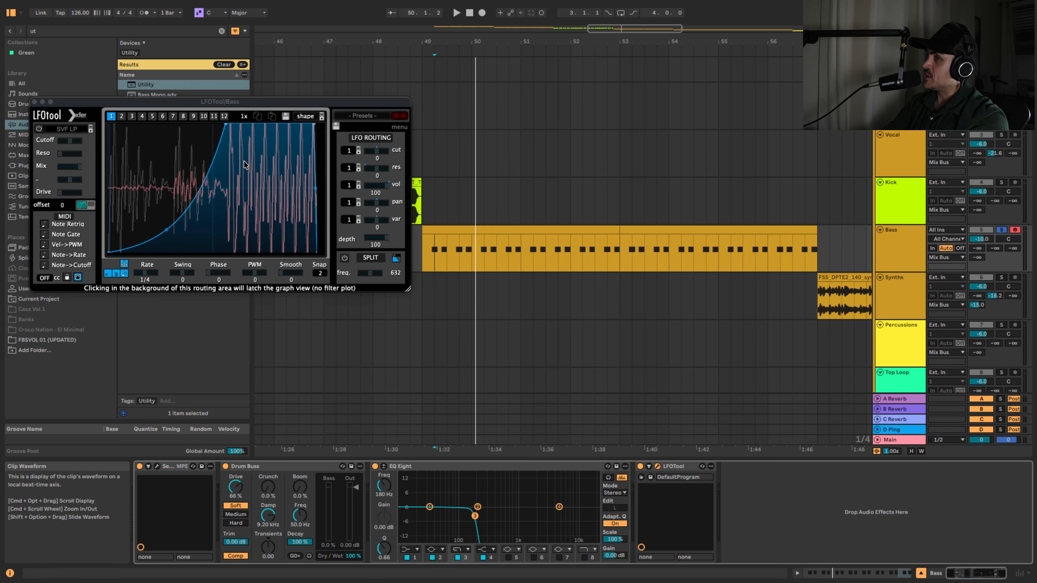
pyautogui.click(34, 102)
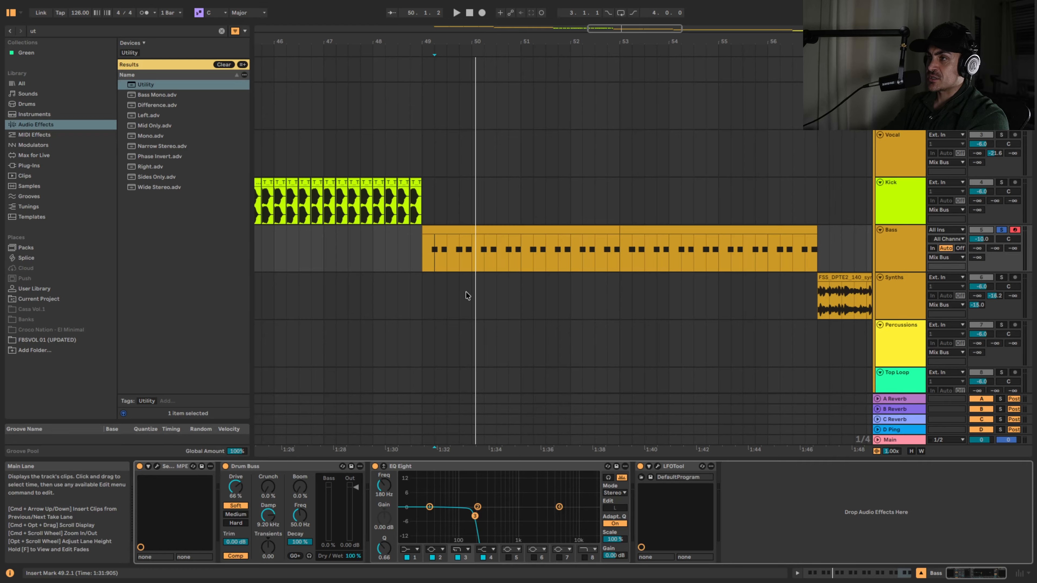
# Play the bass clip from its start and compare it with Drum Buss, EQ Eight and LFOTool bypassed and active
pyautogui.click(426, 255)
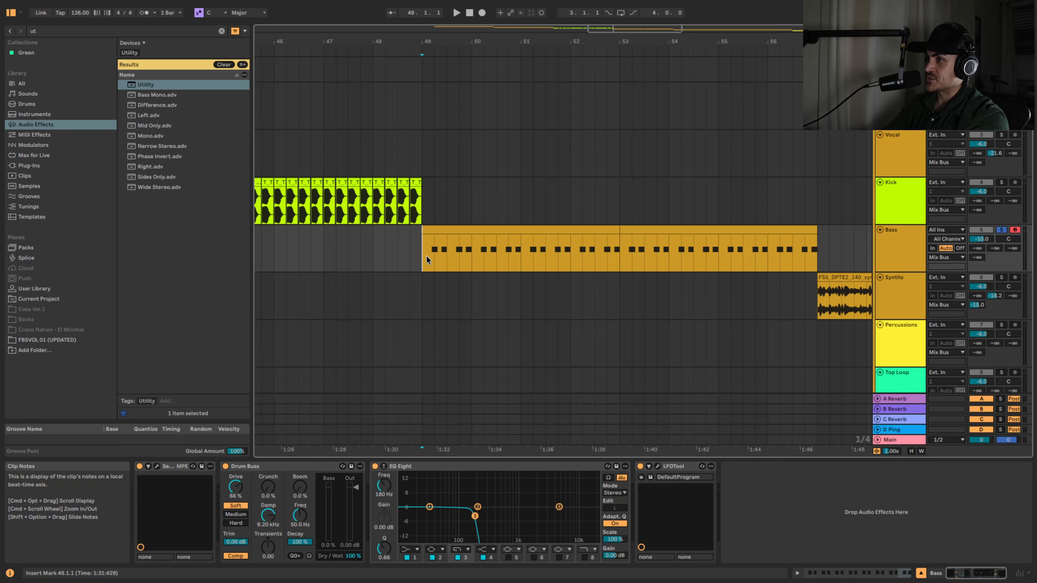
pyautogui.press('space')
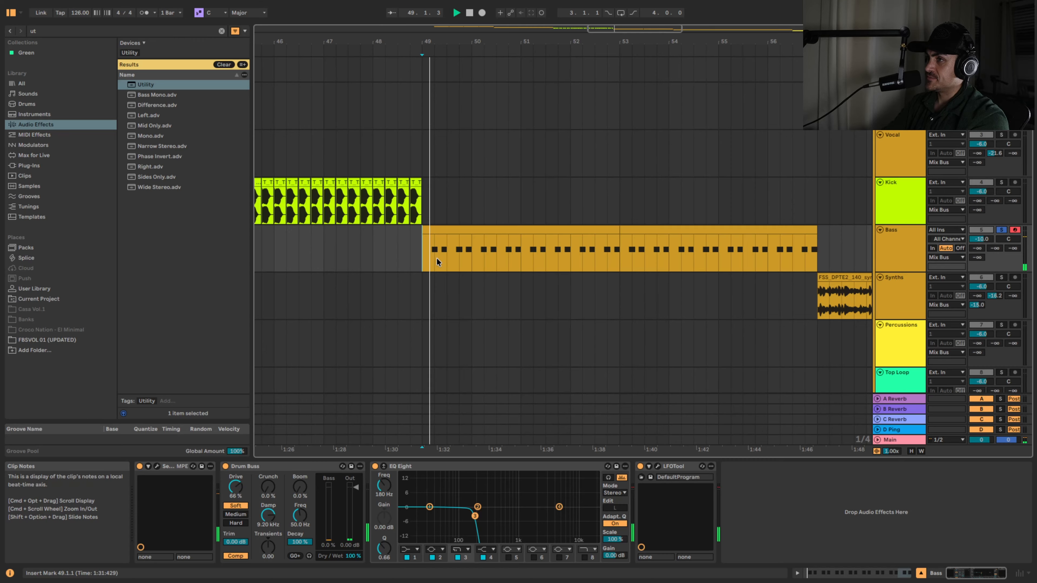
pyautogui.click(226, 466)
pyautogui.click(375, 466)
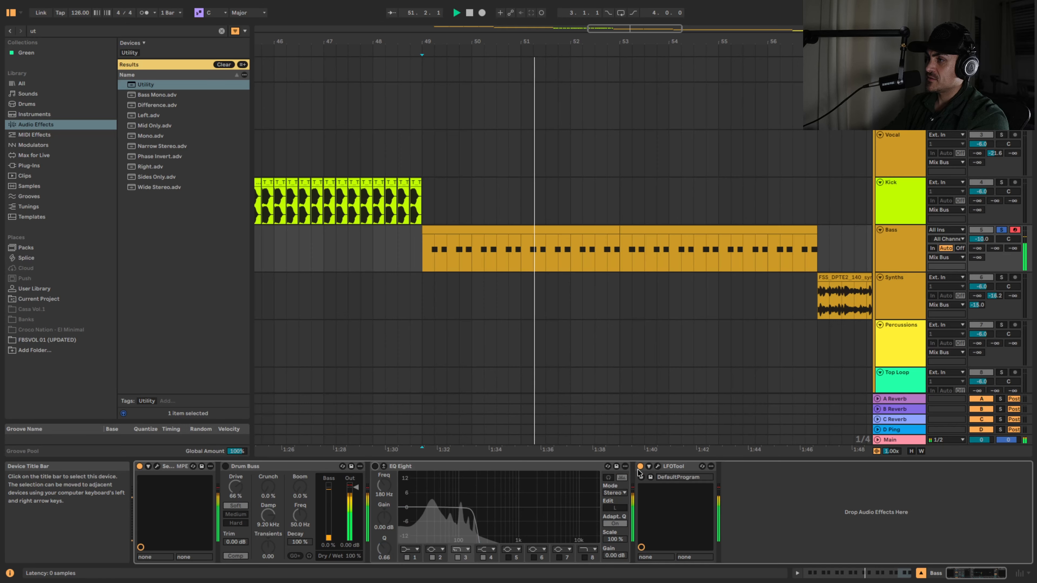
pyautogui.click(640, 466)
pyautogui.click(640, 466)
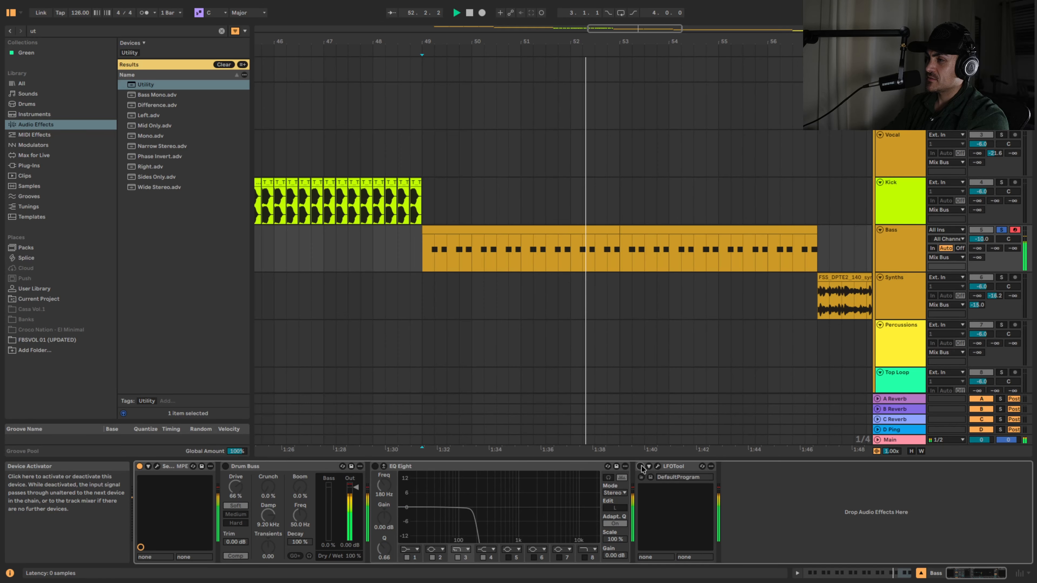
pyautogui.click(375, 466)
pyautogui.click(225, 466)
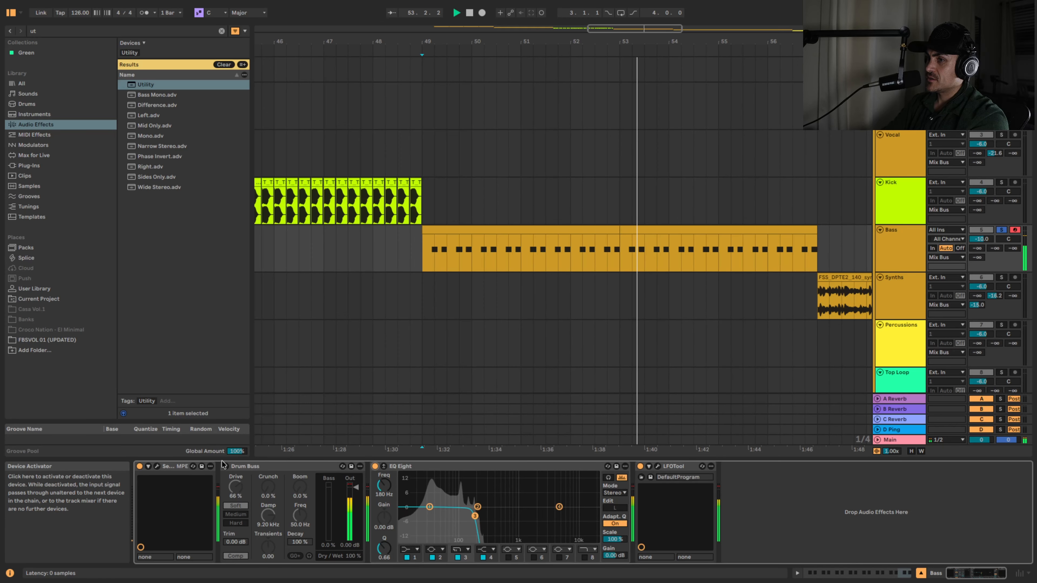
pyautogui.press('space')
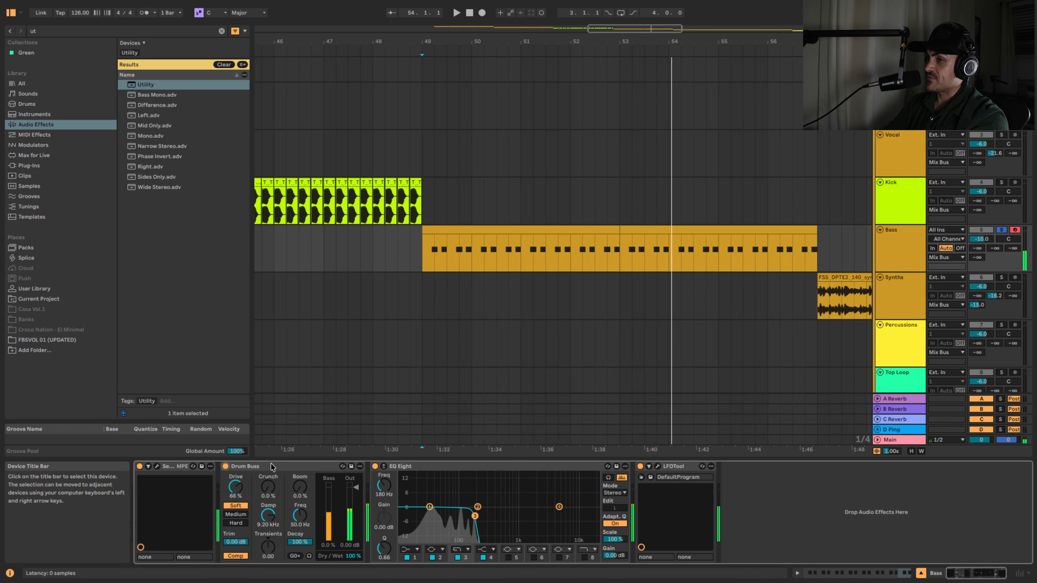
# Move Drum Buss after EQ Eight to audition the bass in that order, and return it ahead of EQ Eight
pyautogui.moveTo(270, 470); pyautogui.dragTo(479, 475)
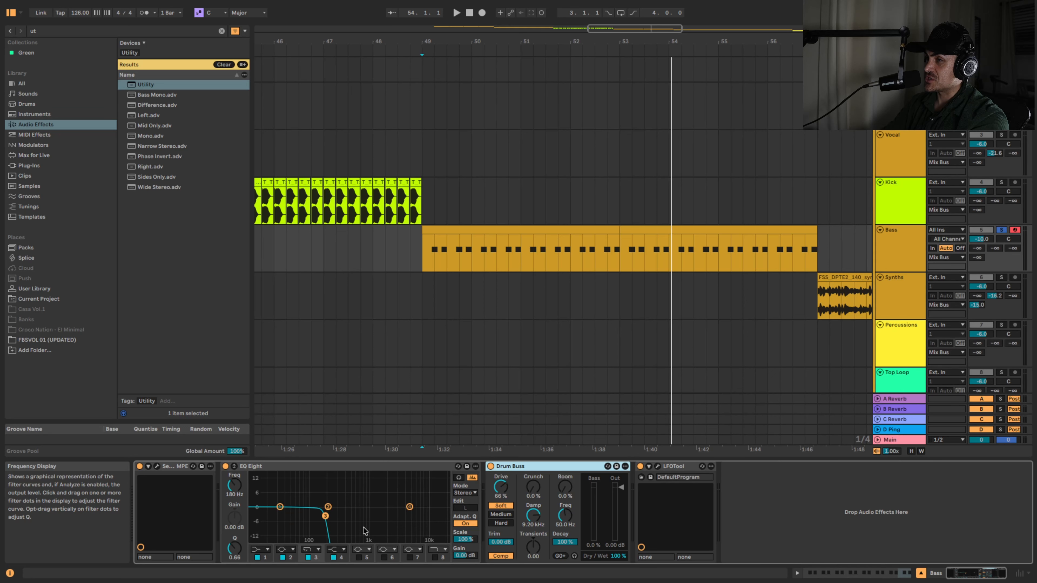
pyautogui.click(425, 251)
pyautogui.press('space')
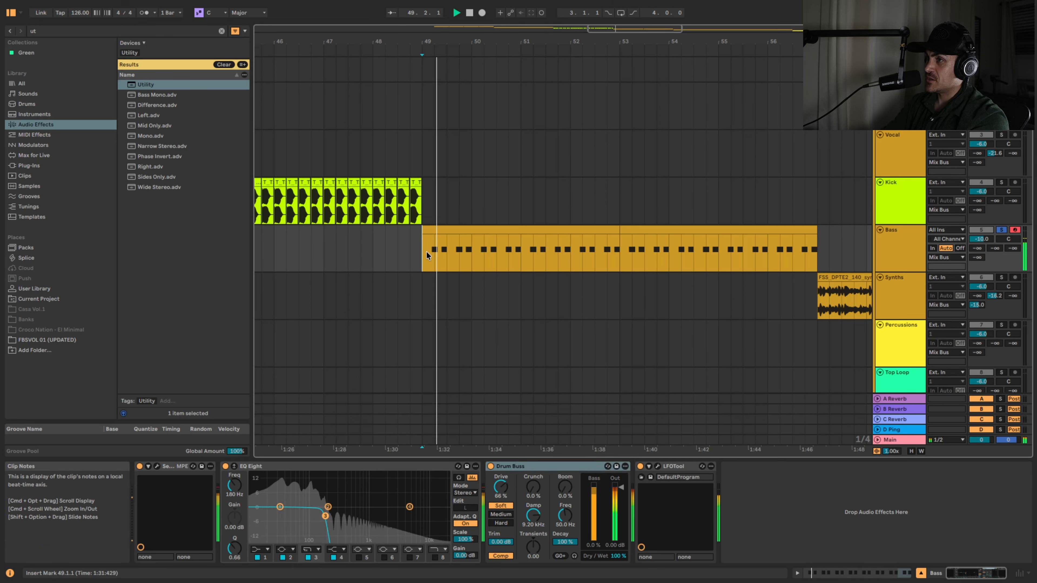
pyautogui.click(529, 468)
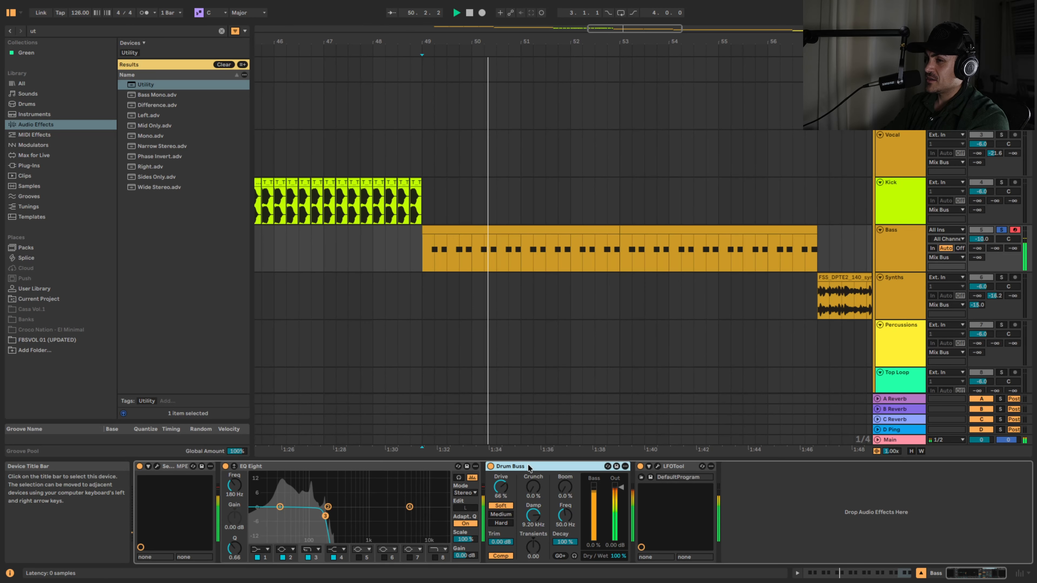
pyautogui.moveTo(529, 467); pyautogui.dragTo(228, 469)
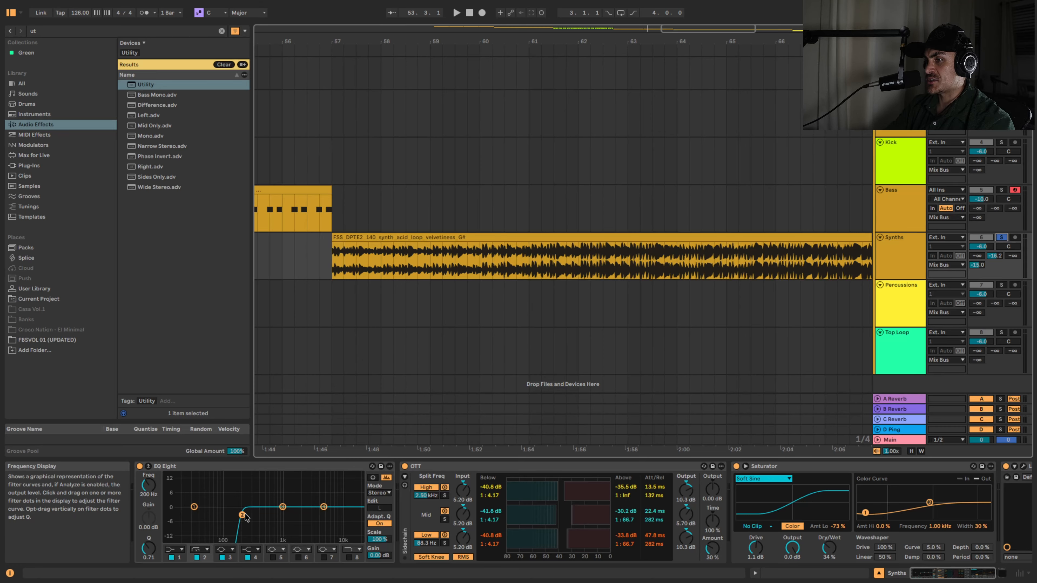
# Examine the Synths track's EQ Eight, OTT, Saturator and LFOTool volume curve, closing the LFOTool window
pyautogui.click(151, 490)
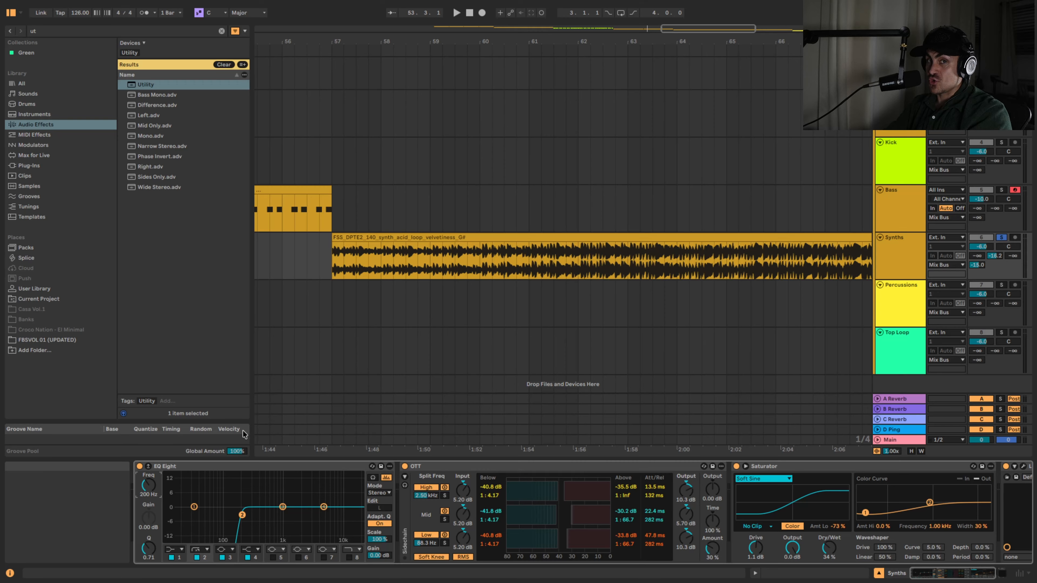
pyautogui.hscroll(3, 315, 515)
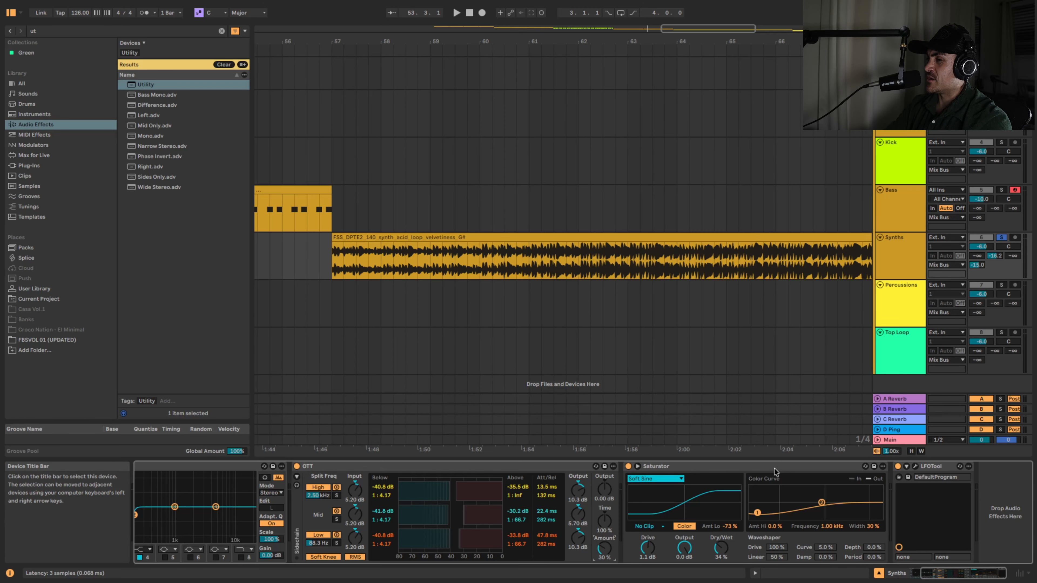
pyautogui.click(915, 467)
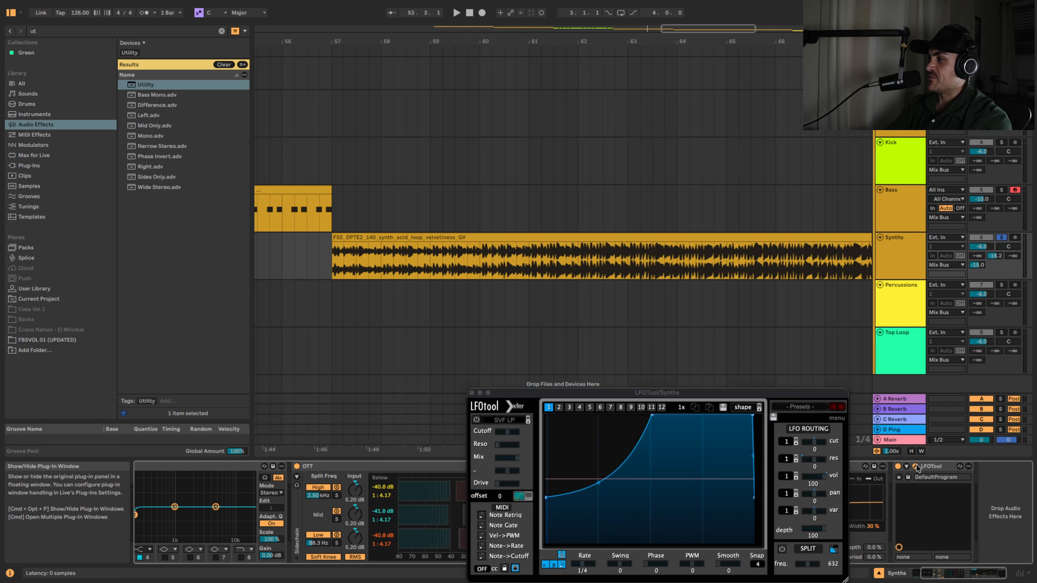
pyautogui.moveTo(545, 498)
pyautogui.mouseDown()
pyautogui.moveTo(533, 573)
pyautogui.moveTo(546, 499)
pyautogui.mouseUp()
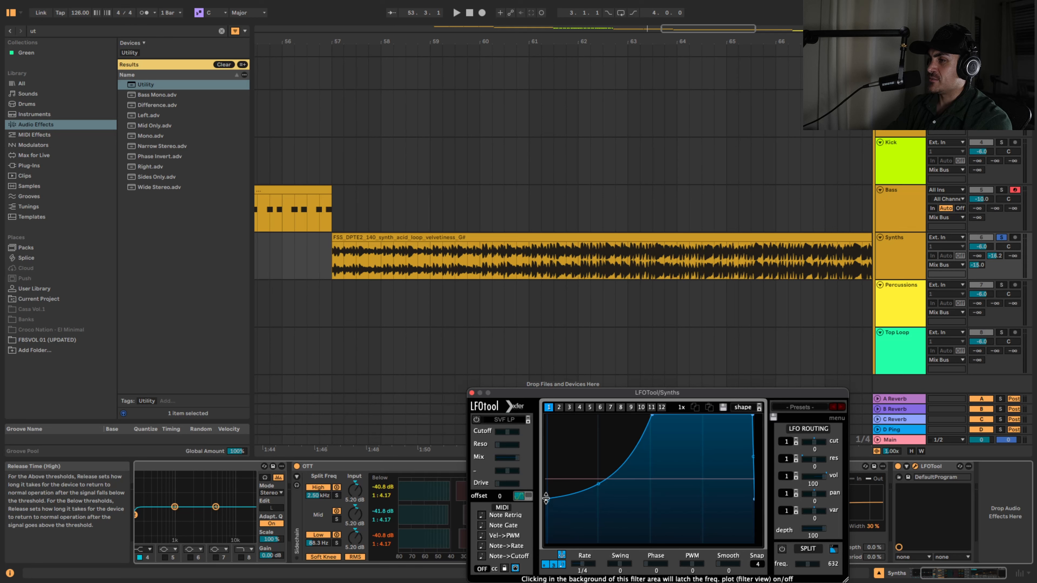
pyautogui.click(472, 393)
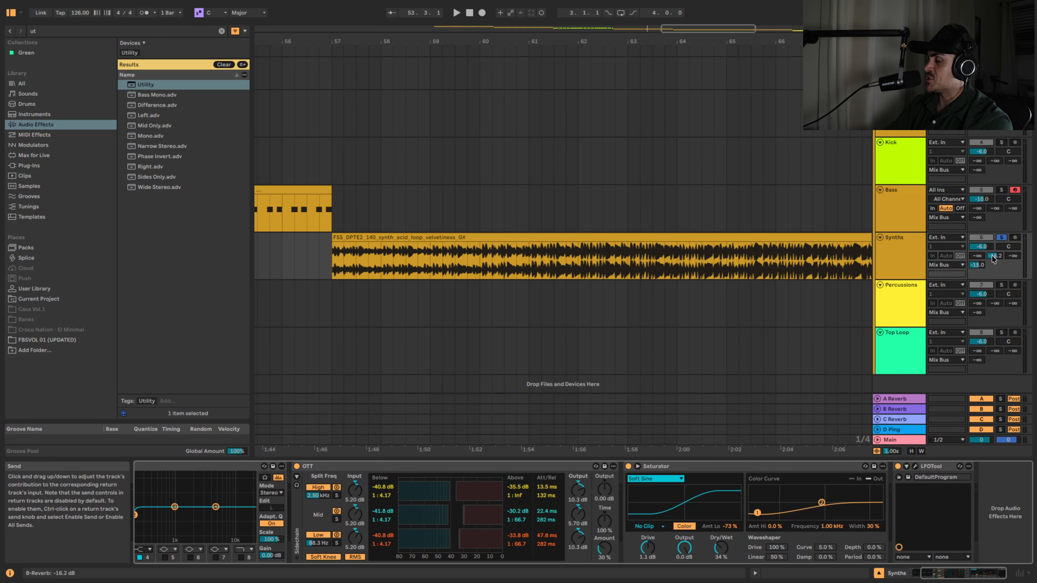
# Set the Synths track's B Reverb send to -14.4 dB and play the synth clip from its start
pyautogui.click(993, 257)
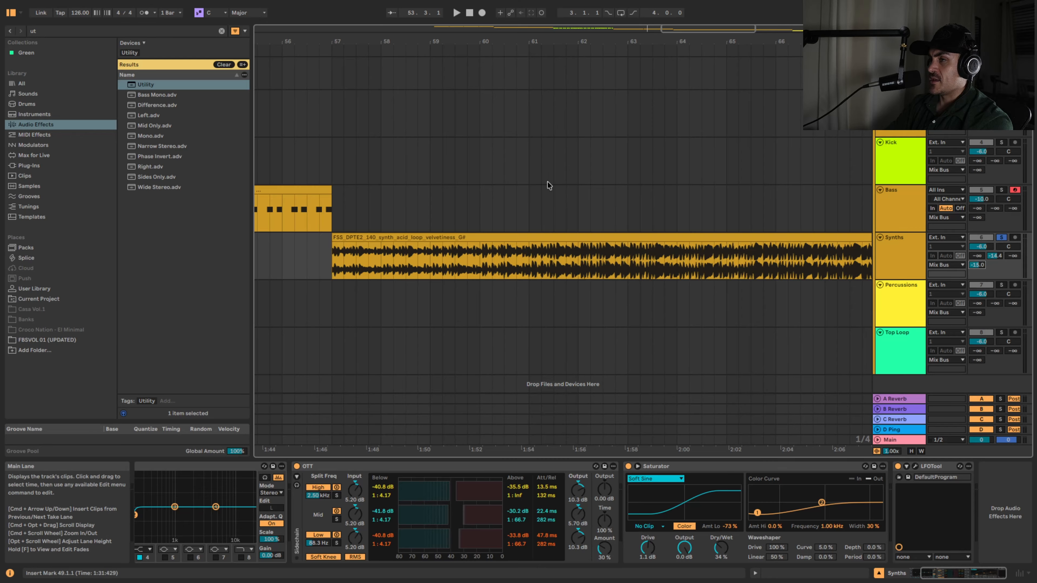
pyautogui.click(332, 270)
pyautogui.press('space')
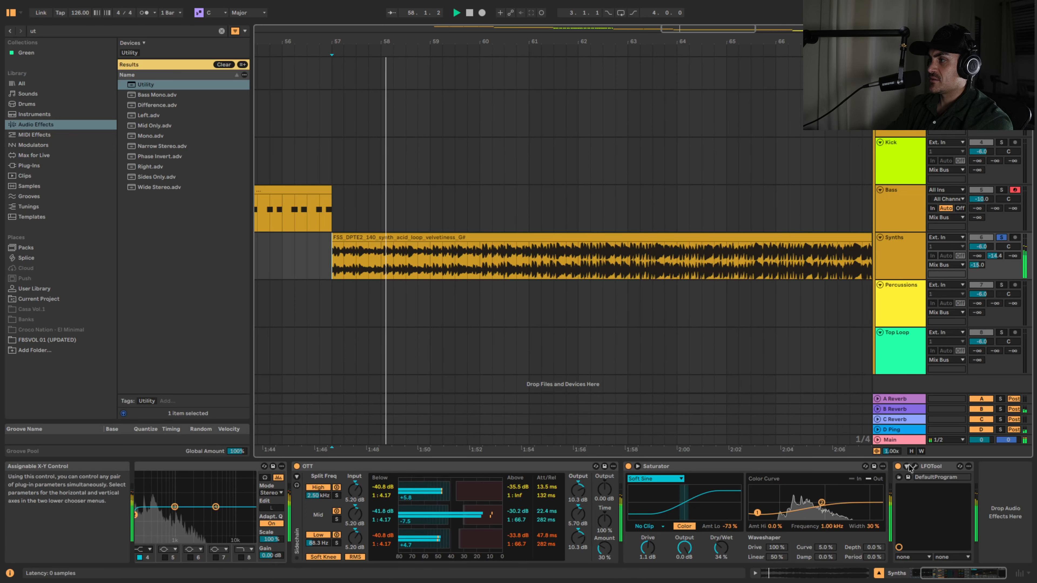
# Bypass LFOTool, audition Saturator ahead of OTT with its Dry/Wet at 92%, and return Saturator after OTT
pyautogui.click(897, 466)
pyautogui.moveTo(799, 467); pyautogui.dragTo(311, 490)
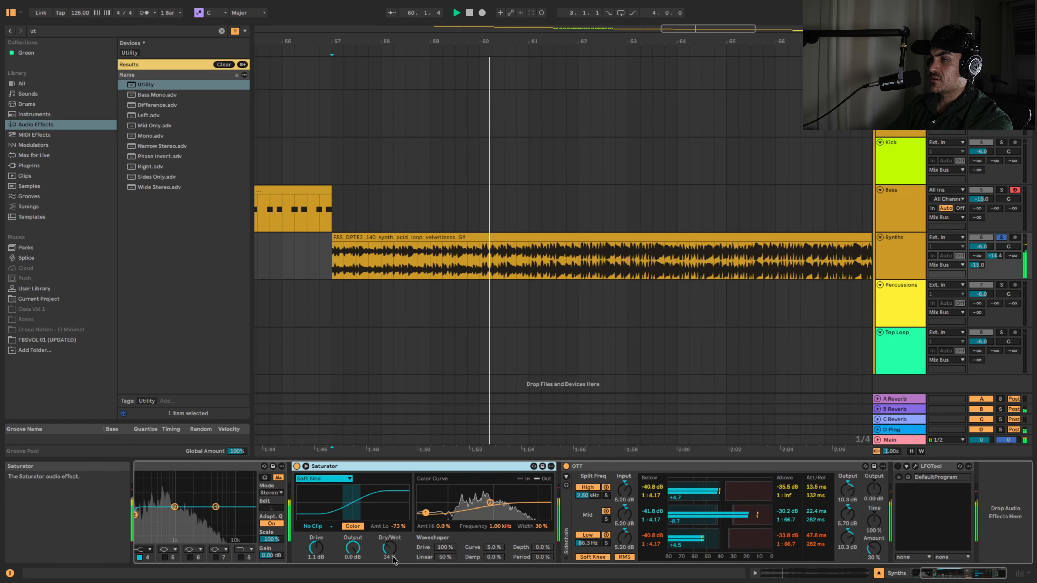
pyautogui.moveTo(392, 556); pyautogui.dragTo(393, 510)
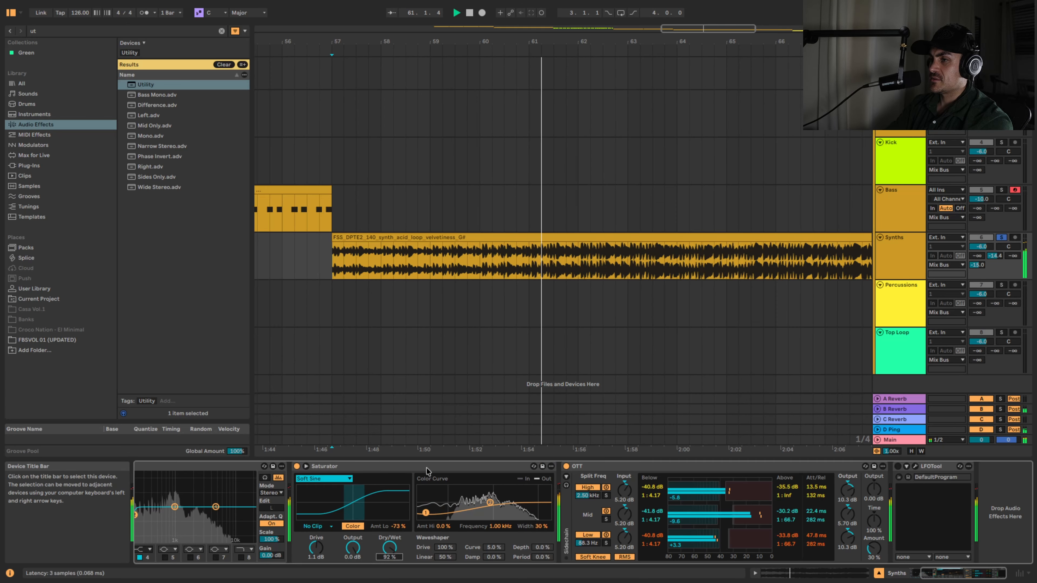
pyautogui.moveTo(427, 470); pyautogui.dragTo(796, 474)
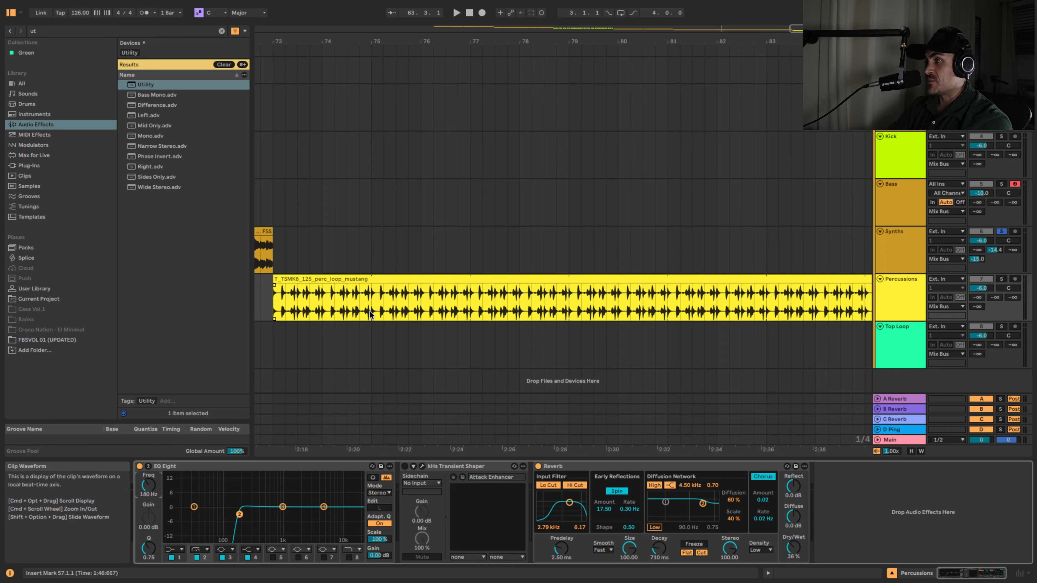
# Solo the Percussions track, set its Reverb's Dry/Wet to 21%, and bypass the Reverb
pyautogui.keyDown('super'); pyautogui.click(1002, 280); pyautogui.keyUp('super')
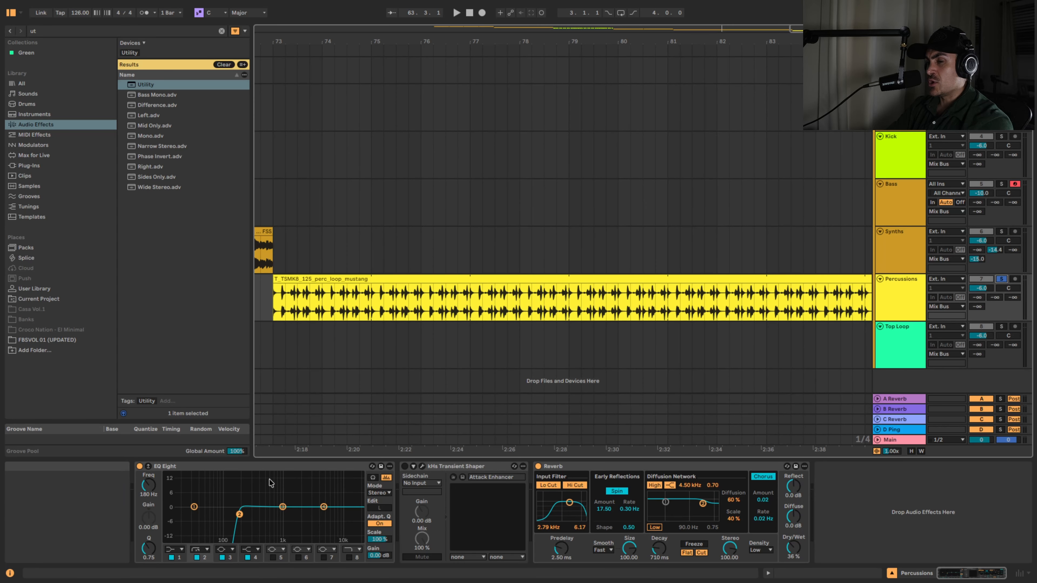
pyautogui.click(793, 547)
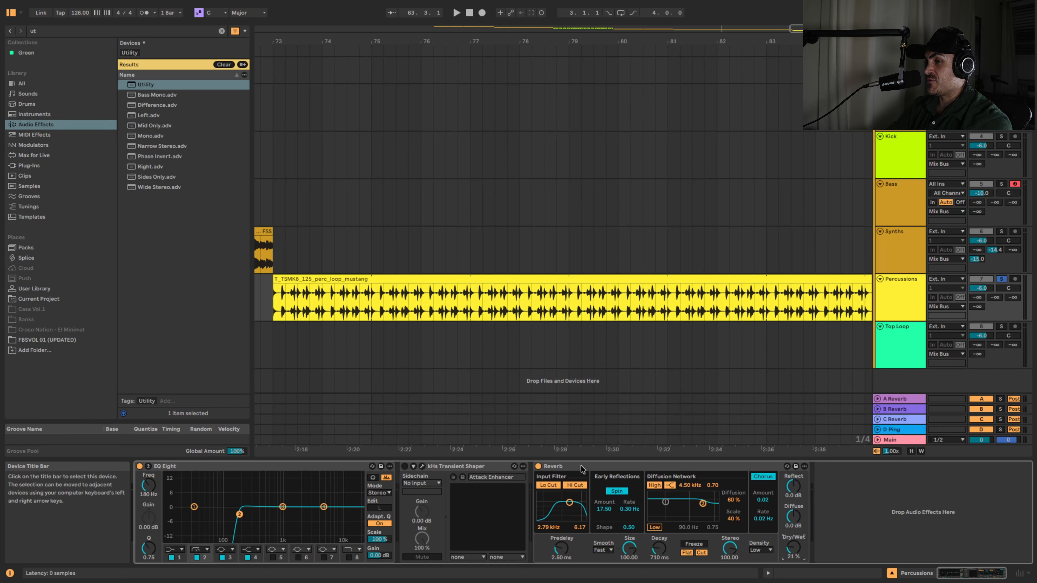
pyautogui.click(539, 466)
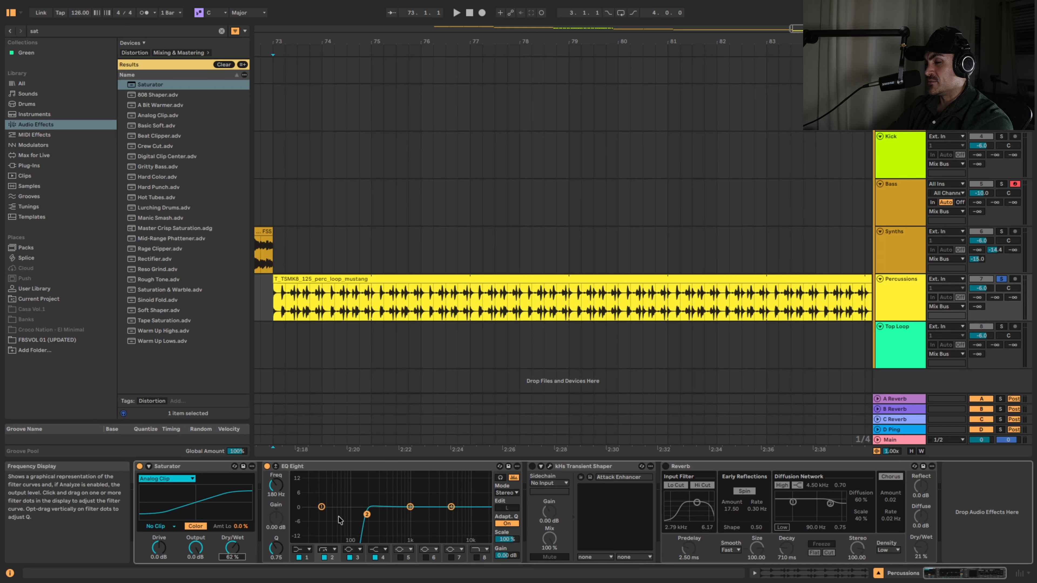
# Play the percussion loop while setting Saturator's Drive to 7.4 dB and Dry/Wet to 48%, and stop playback
pyautogui.press('space')
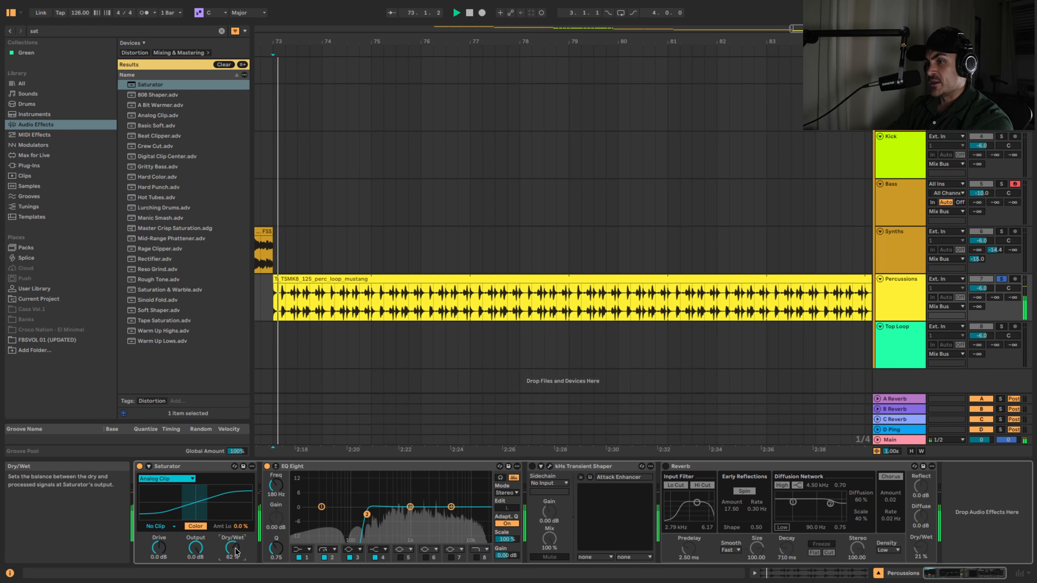
pyautogui.moveTo(232, 548); pyautogui.dragTo(232, 568)
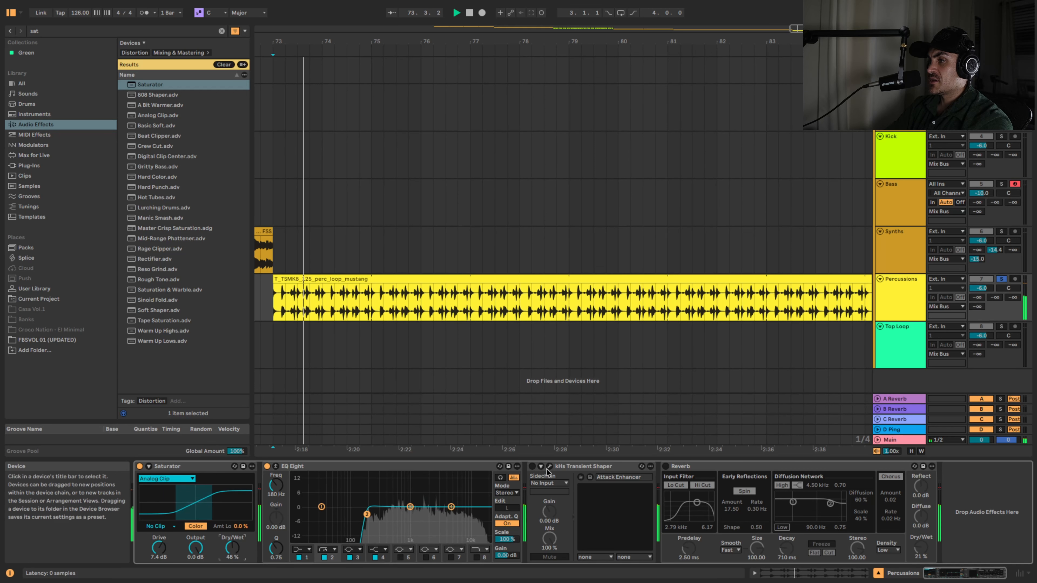
pyautogui.press('space')
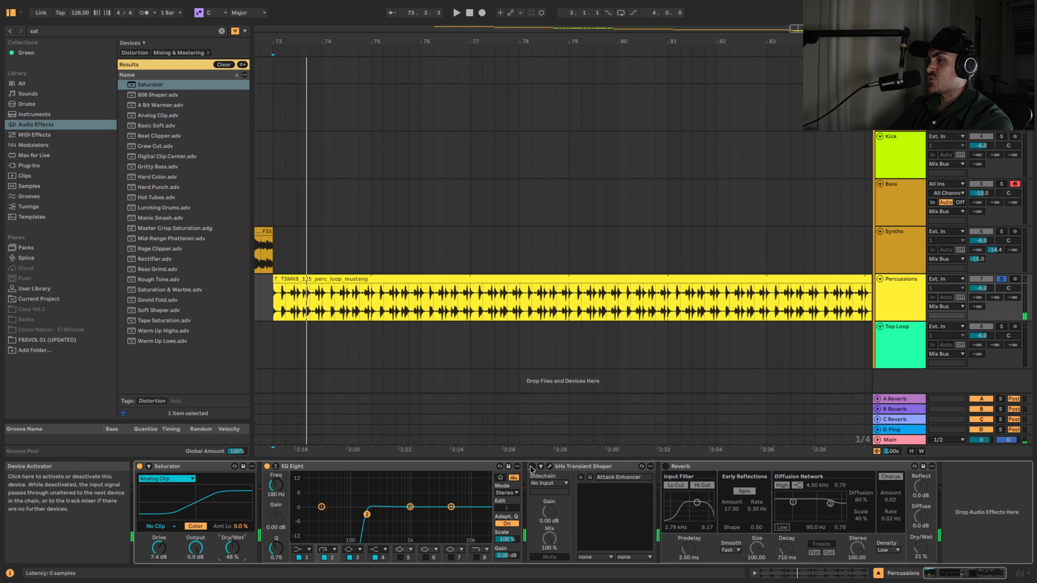
# Activate kHs Transient Shaper on Percussions, inspect its settings during playback, and close its window
pyautogui.click(532, 465)
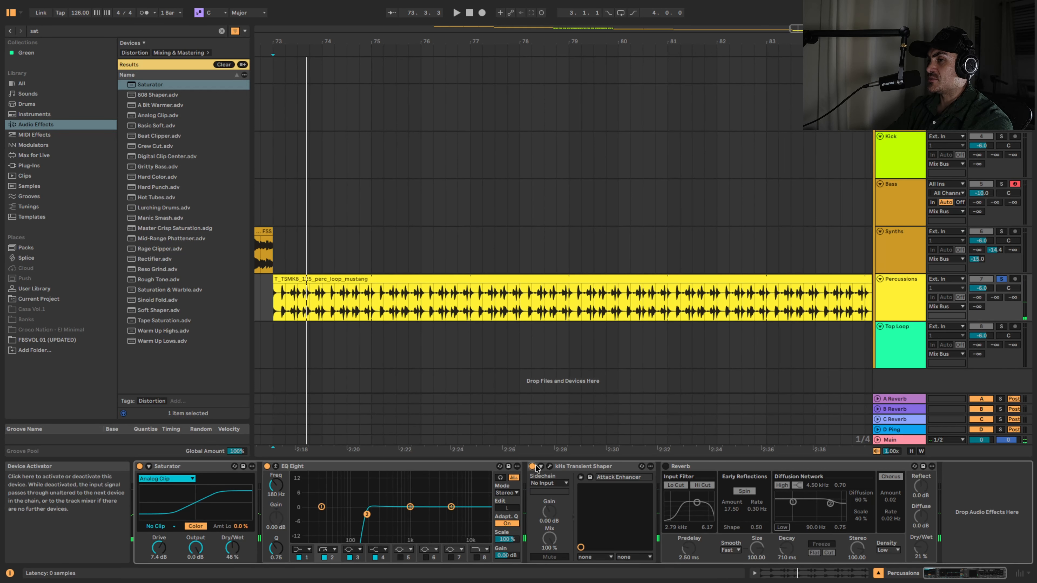
pyautogui.press('space')
pyautogui.click(549, 466)
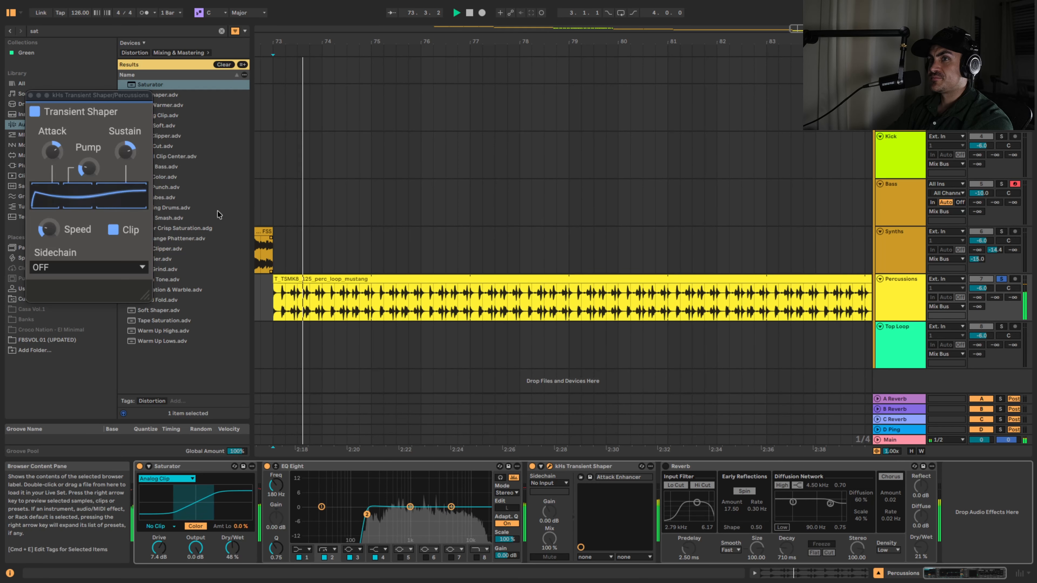
pyautogui.click(31, 95)
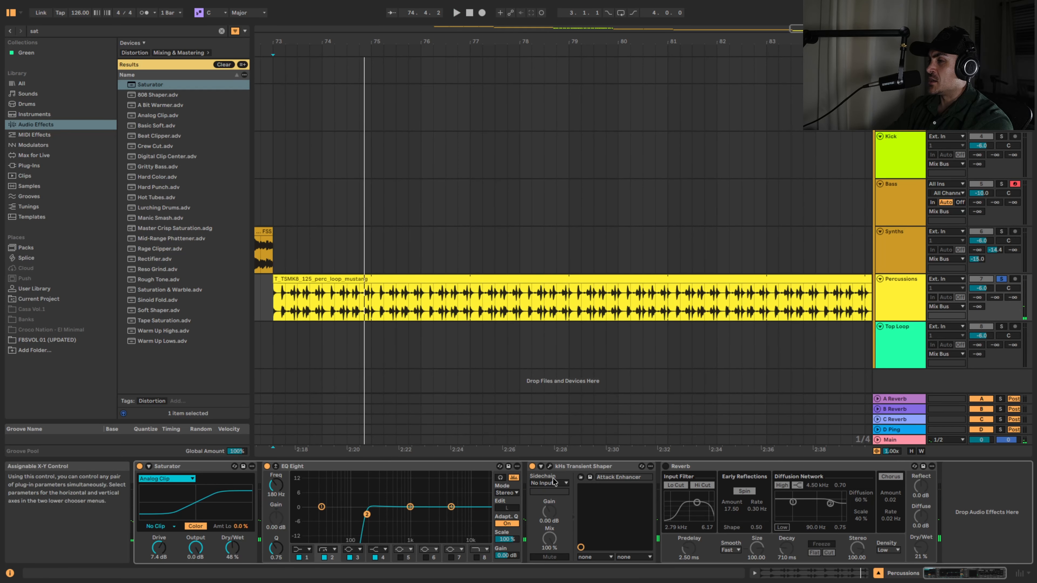
# Unfold EQ Eight and Auto Pan-Tremolo on the Top Loop track, setting EQ Eight's low cut to 245 Hz
pyautogui.click(898, 354)
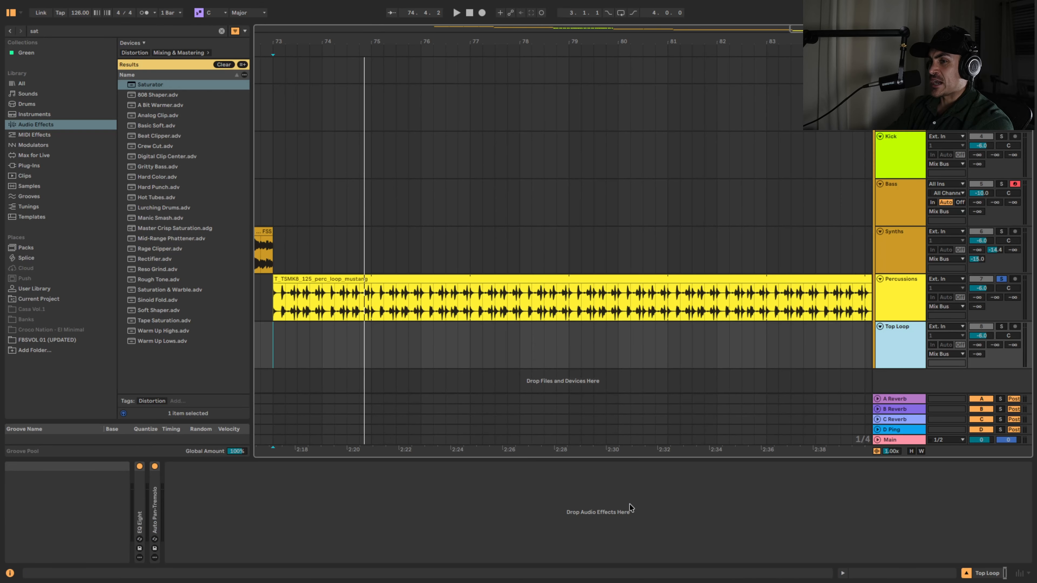
pyautogui.doubleClick(139, 514)
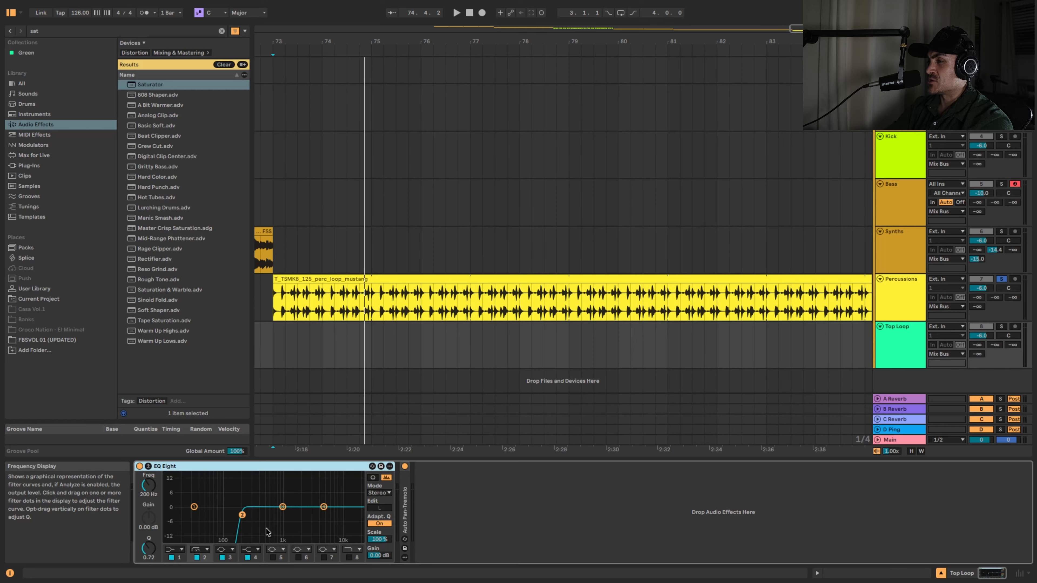
pyautogui.moveTo(243, 515); pyautogui.dragTo(247, 515)
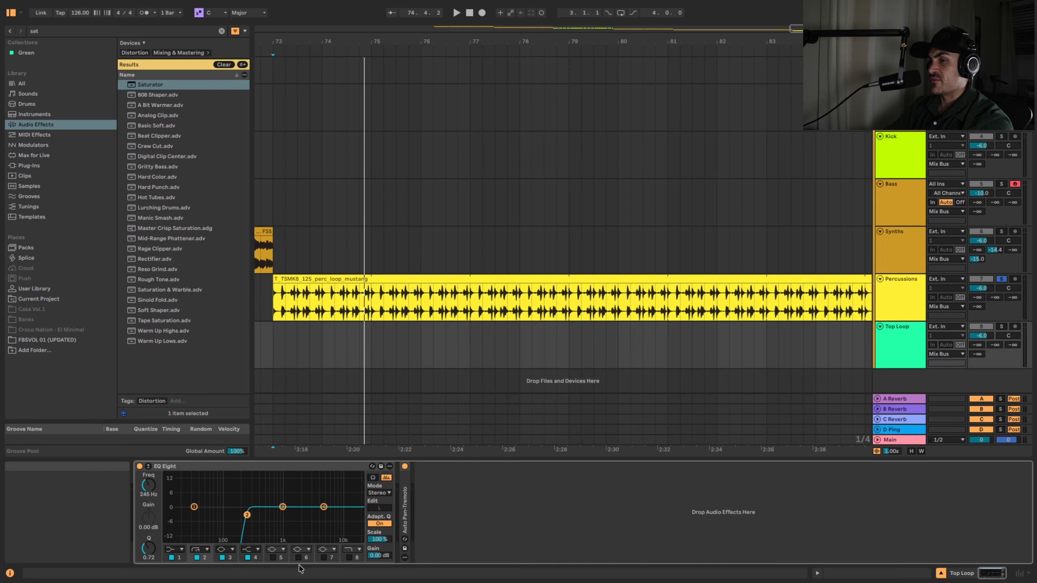
pyautogui.doubleClick(405, 510)
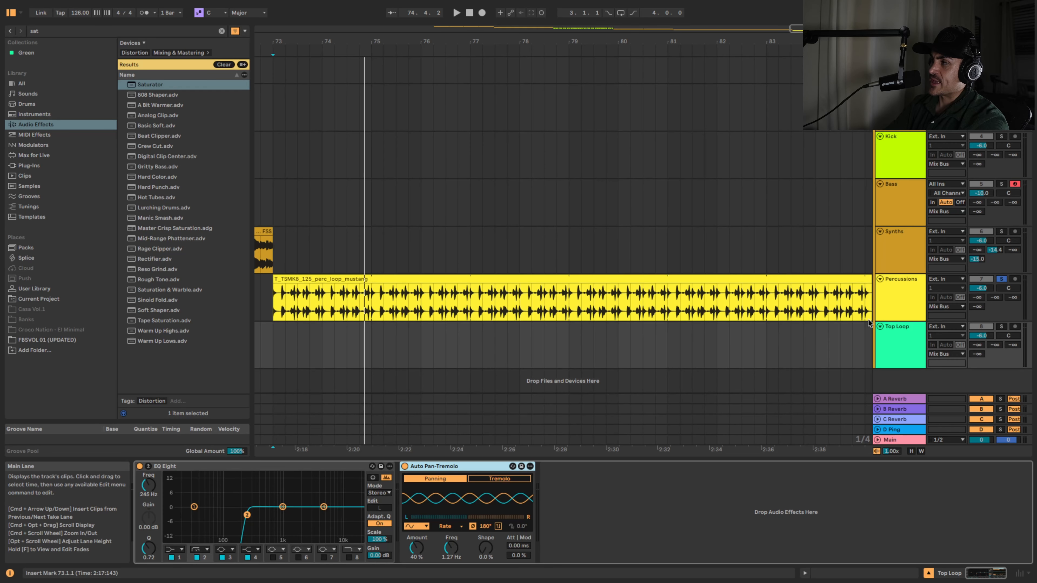
# Solo Top Loop and play its clip from the start, comparing it with Auto Pan-Tremolo bypassed and active
pyautogui.click(1001, 326)
pyautogui.hscroll(10, 811, 343)
pyautogui.hscroll(-3, 810, 343)
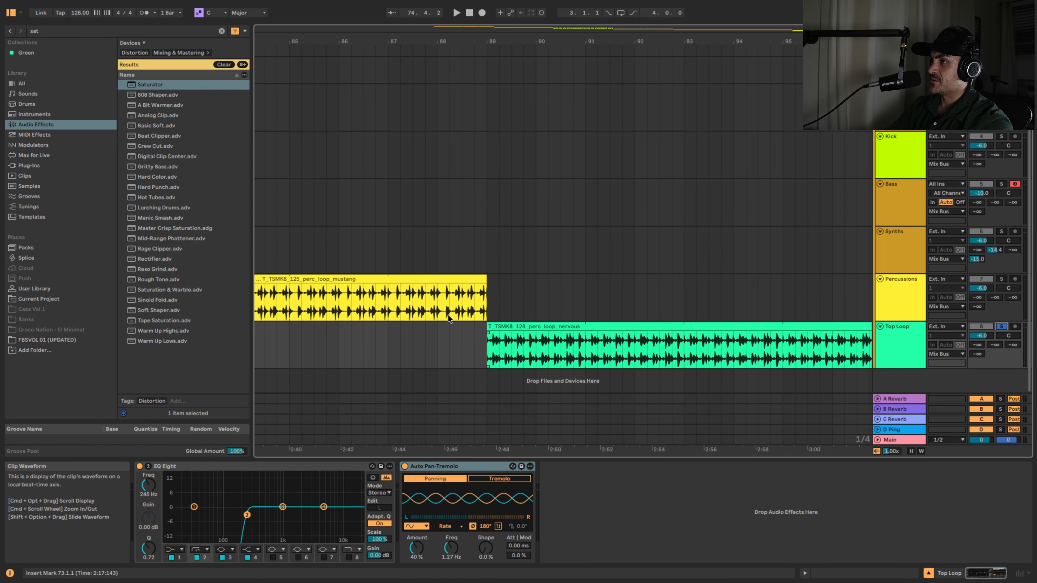
pyautogui.click(487, 345)
pyautogui.press('space')
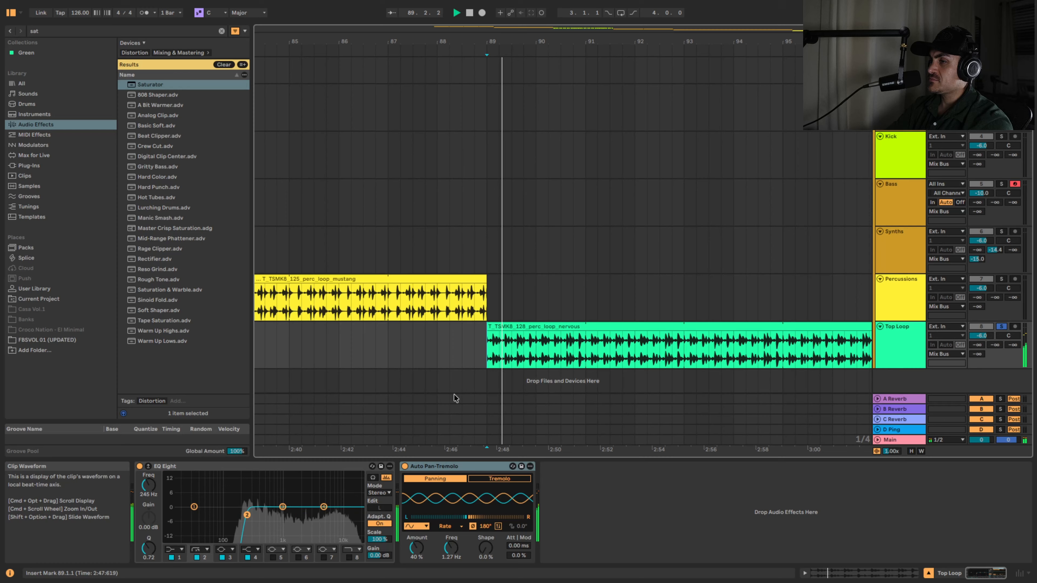
pyautogui.click(405, 466)
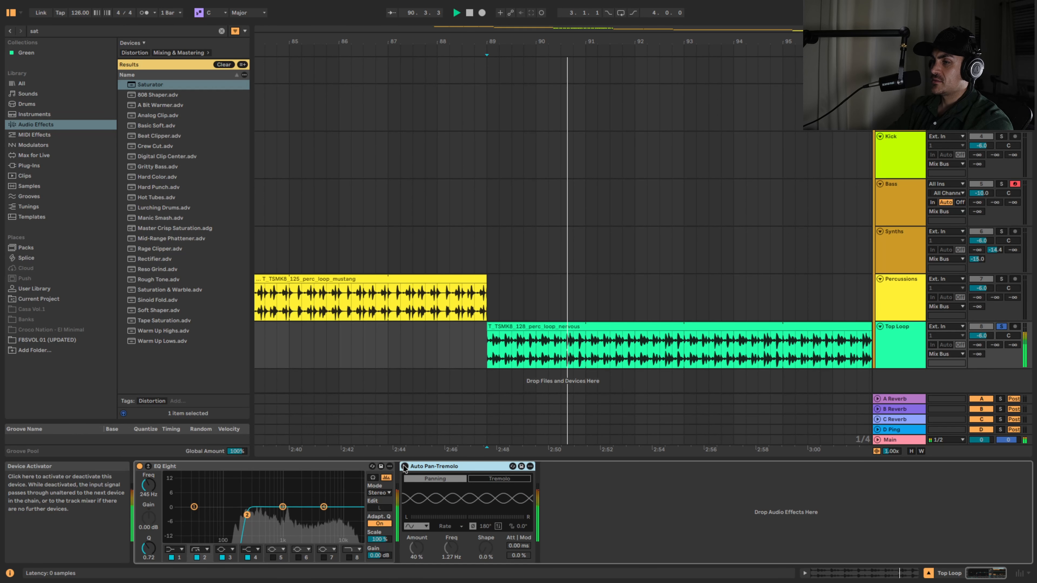
pyautogui.click(405, 466)
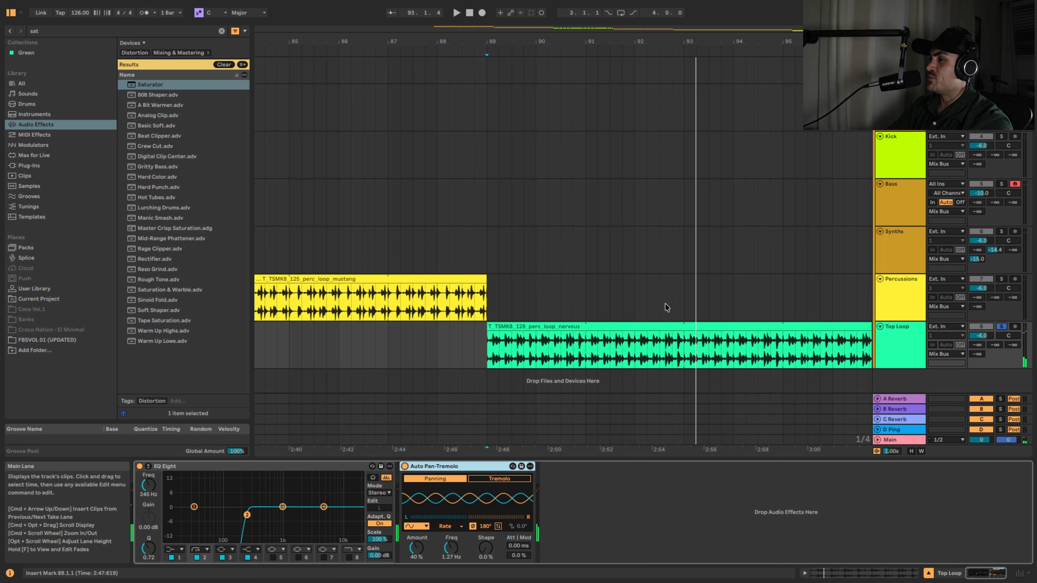
pyautogui.hscroll(5, 666, 307)
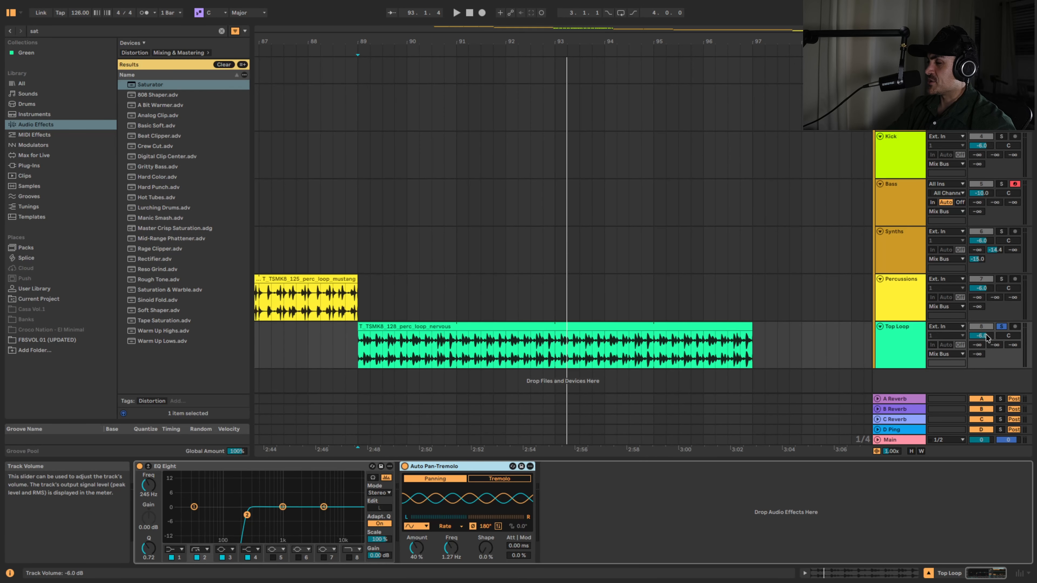
pyautogui.click(855, 345)
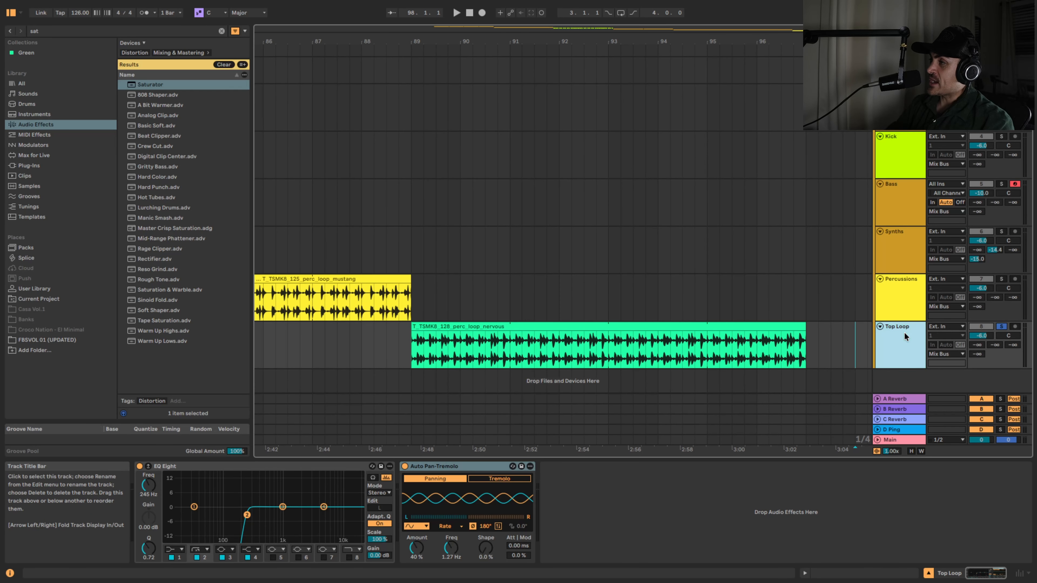